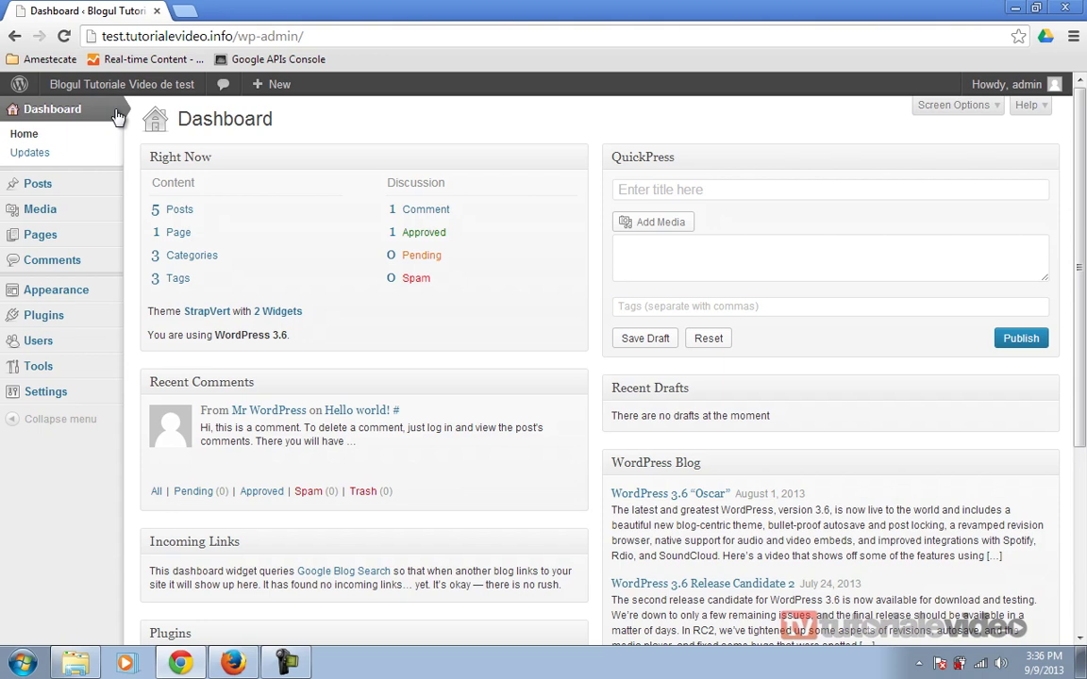
- Activate the Akismet plugin from the Installed Plugins list, leaving Hello Dolly inactive
{"action": "mouse_move", "coordinate": [58, 315]}
{"action": "left_click", "coordinate": [149, 316]}
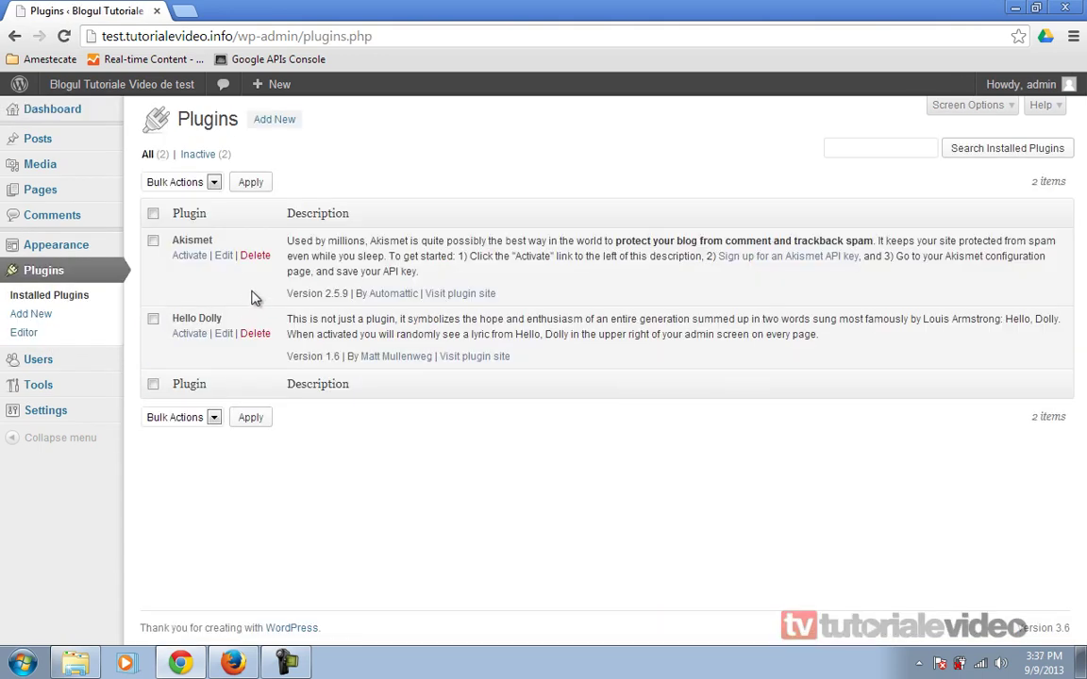
{"action": "left_click", "coordinate": [190, 256]}
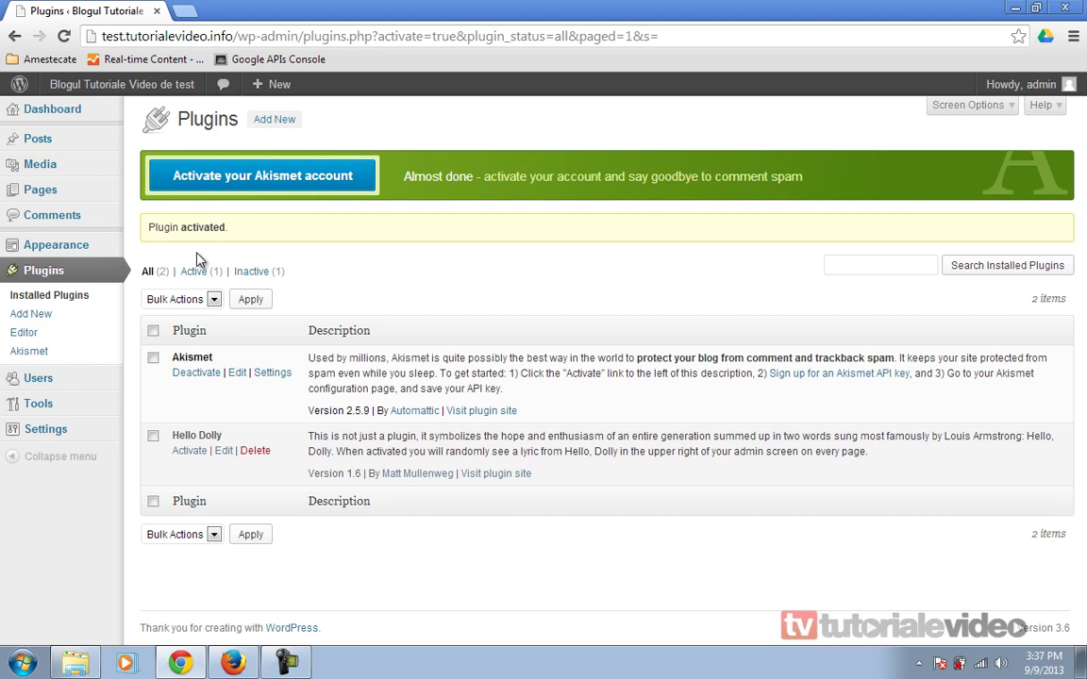
- Log into the castigabanionline.info wp-admin dashboard in a new browser tab
{"action": "key", "text": "ctrl+t"}
{"action": "type", "text": "cas"}
{"action": "key", "text": "Return"}
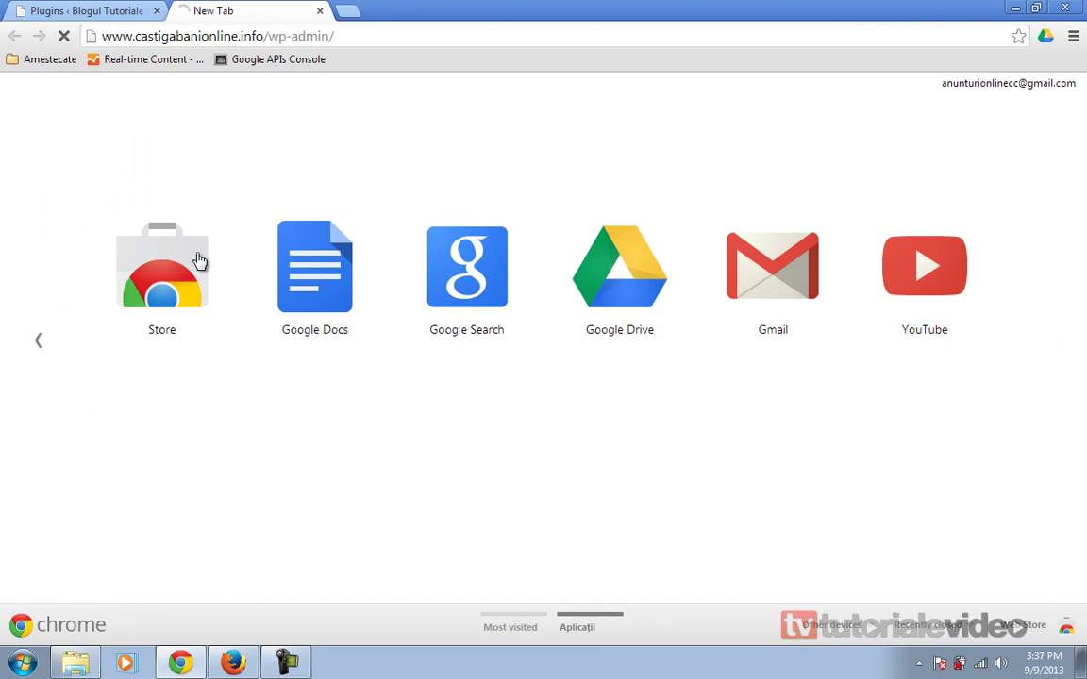
{"action": "left_click", "coordinate": [630, 398]}
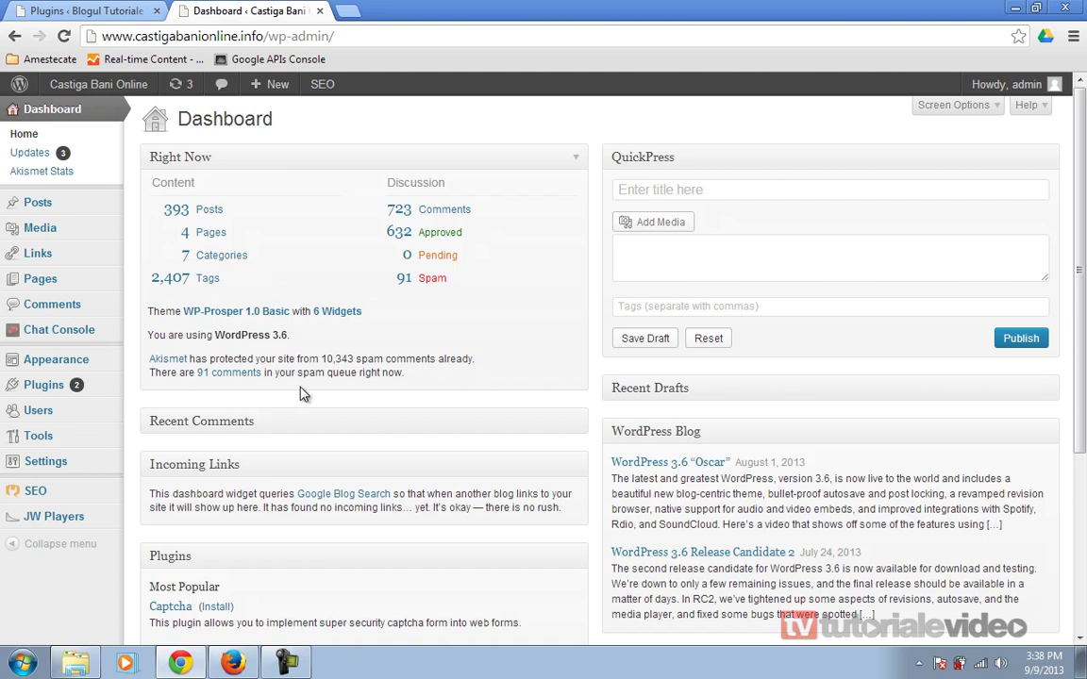
- Open the Spam comments list, look through it, and permanently delete the first spam comment
{"action": "left_click", "coordinate": [430, 278]}
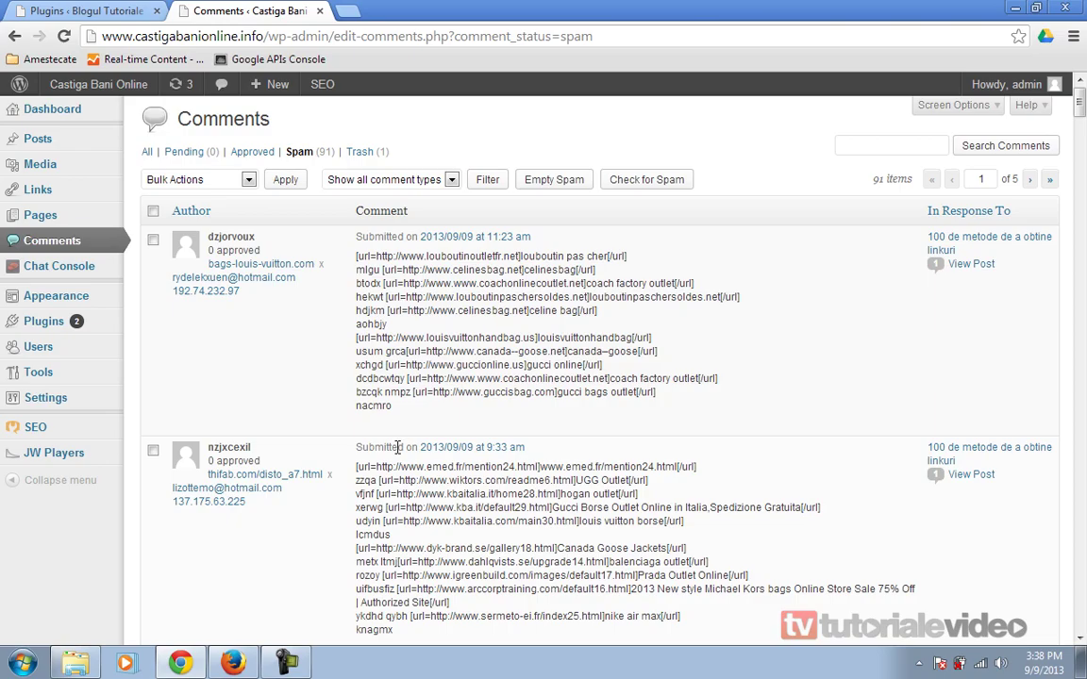
{"action": "scroll", "coordinate": [397, 447], "scroll_direction": "down", "scroll_amount": 5}
{"action": "scroll", "coordinate": [398, 447], "scroll_direction": "down", "scroll_amount": 10}
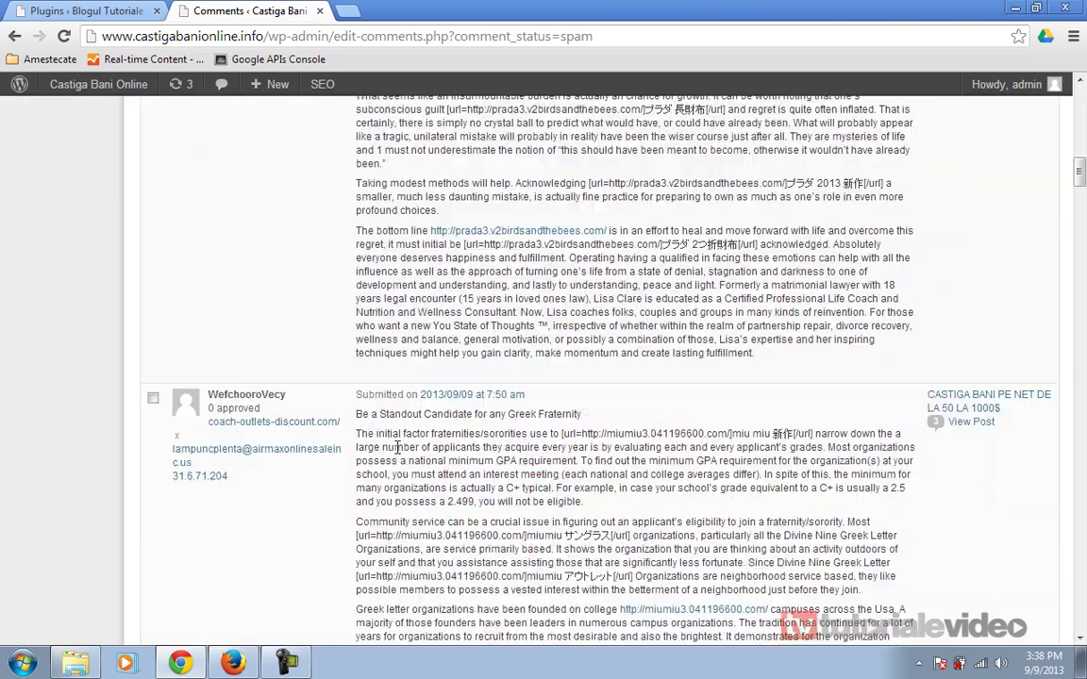
{"action": "scroll", "coordinate": [397, 448], "scroll_direction": "down", "scroll_amount": 4}
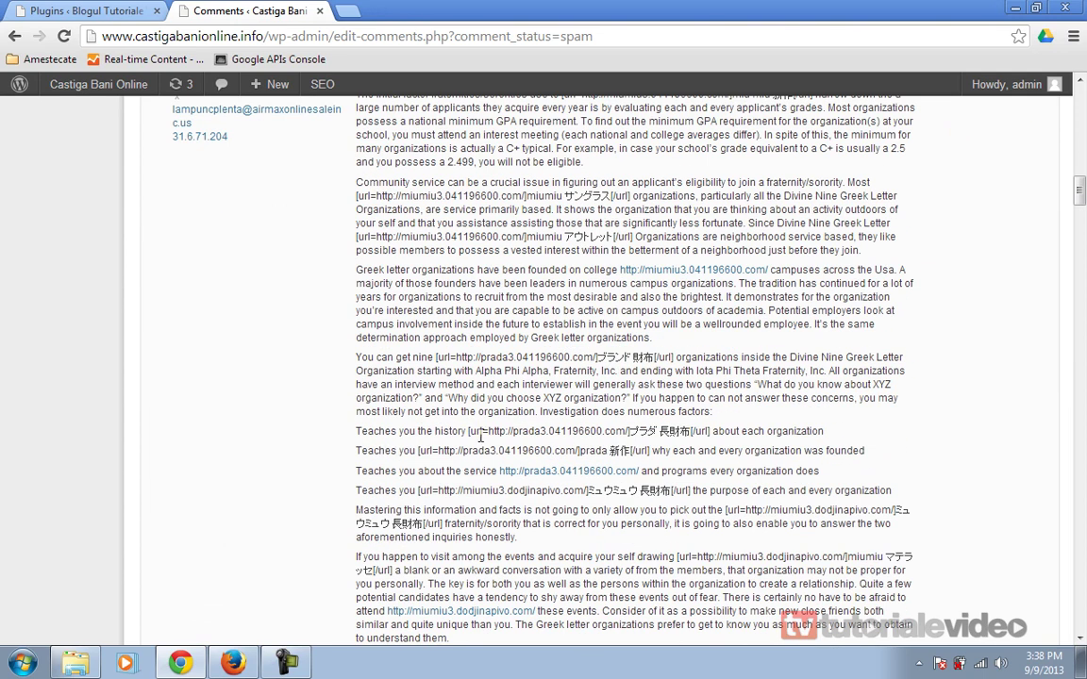
{"action": "scroll", "coordinate": [481, 436], "scroll_direction": "down", "scroll_amount": 1}
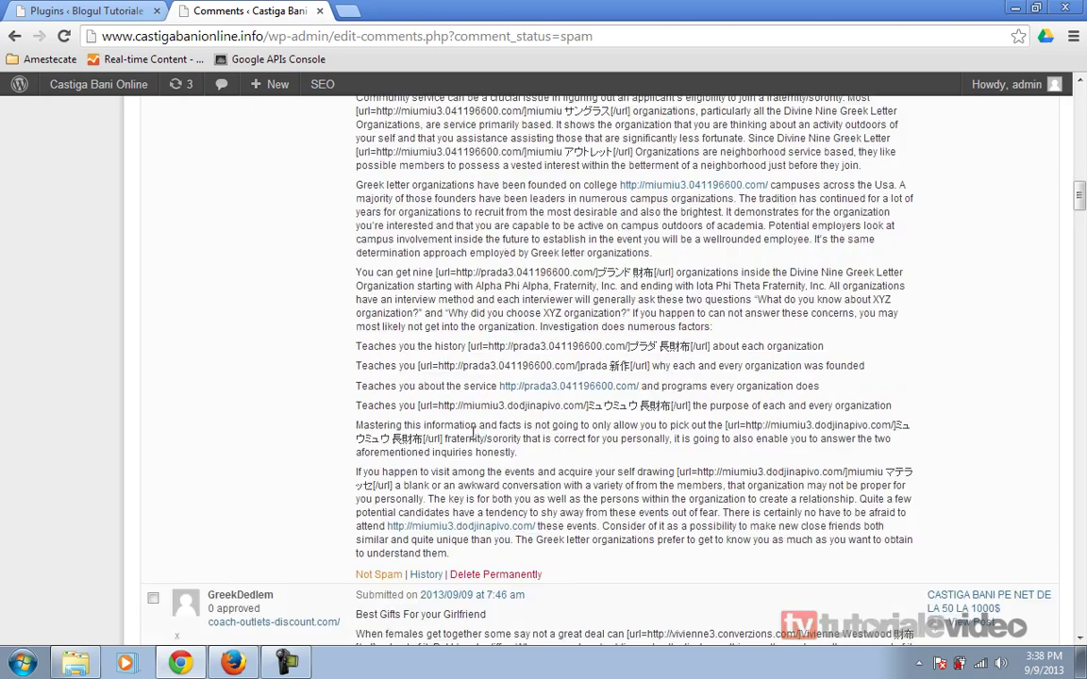
{"action": "scroll", "coordinate": [481, 436], "scroll_direction": "down", "scroll_amount": 7}
{"action": "scroll", "coordinate": [454, 441], "scroll_direction": "down", "scroll_amount": 8}
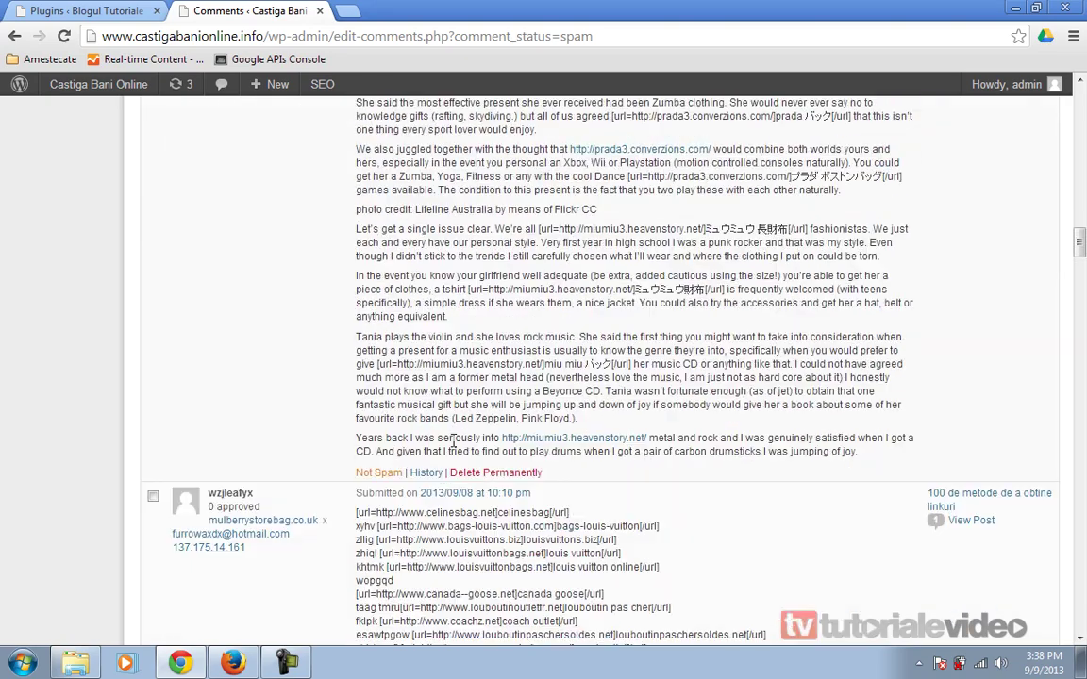
{"action": "scroll", "coordinate": [454, 441], "scroll_direction": "down", "scroll_amount": 12}
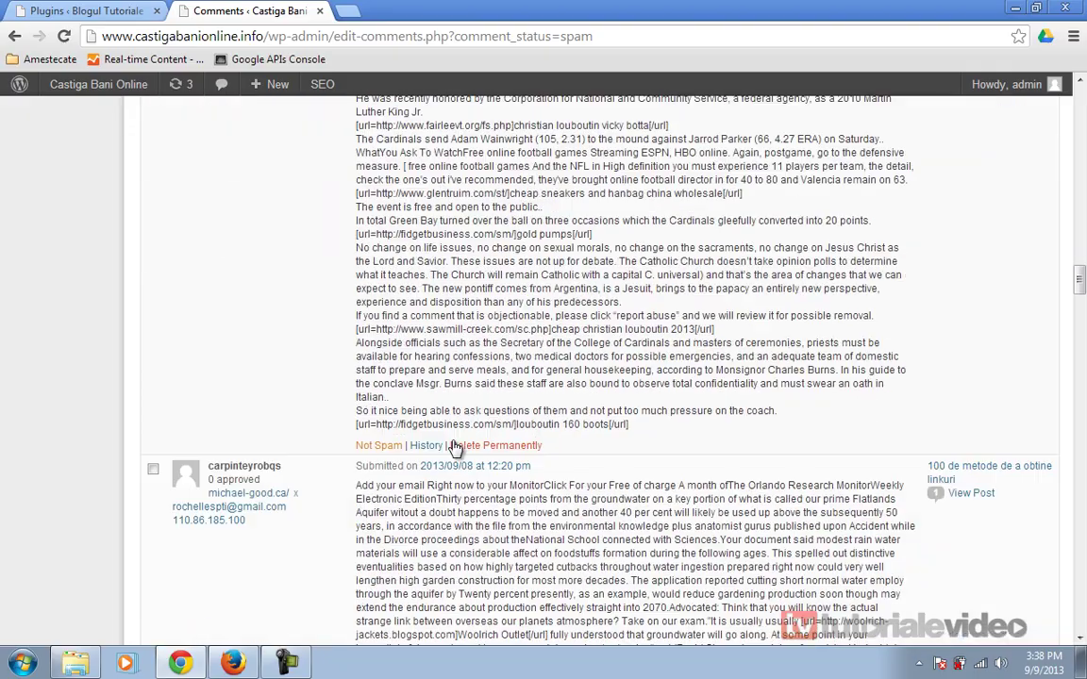
{"action": "scroll", "coordinate": [453, 440], "scroll_direction": "down", "scroll_amount": 3}
{"action": "scroll", "coordinate": [454, 440], "scroll_direction": "up", "scroll_amount": 20}
{"action": "scroll", "coordinate": [454, 440], "scroll_direction": "up", "scroll_amount": 20}
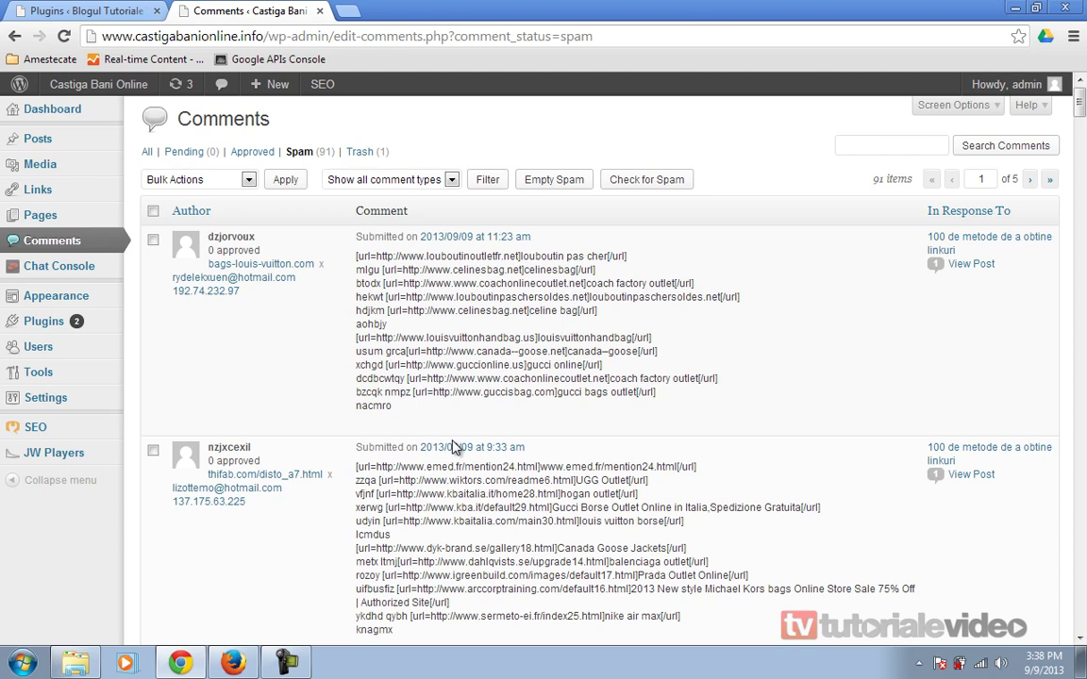
{"action": "left_click", "coordinate": [473, 426]}
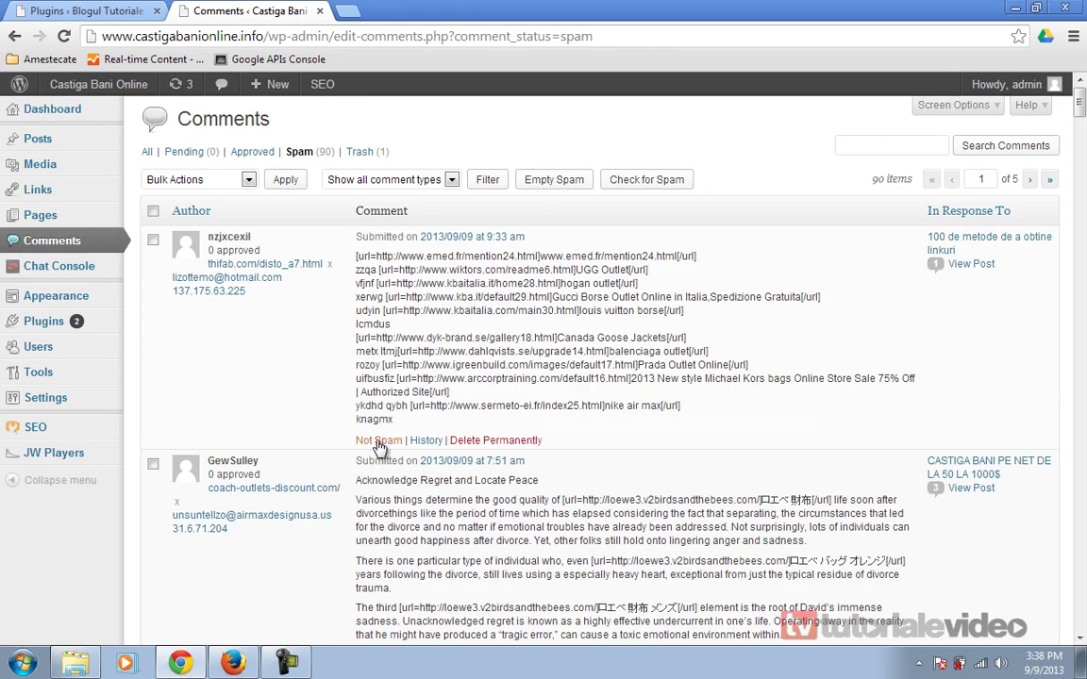
- Mark the nzjxcexil comment, the following ones and the wzjleafyx comment as not spam
{"action": "left_click", "coordinate": [377, 440]}
{"action": "scroll", "coordinate": [368, 452], "scroll_direction": "down", "scroll_amount": 5}
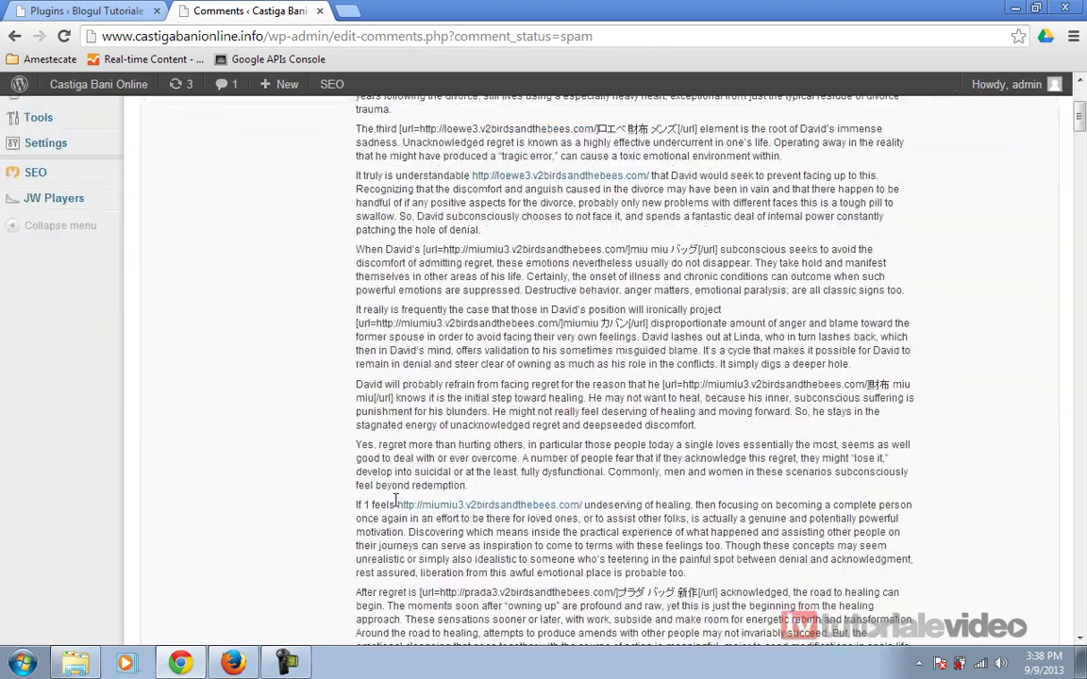
{"action": "scroll", "coordinate": [394, 494], "scroll_direction": "down", "scroll_amount": 3}
{"action": "left_click", "coordinate": [379, 451]}
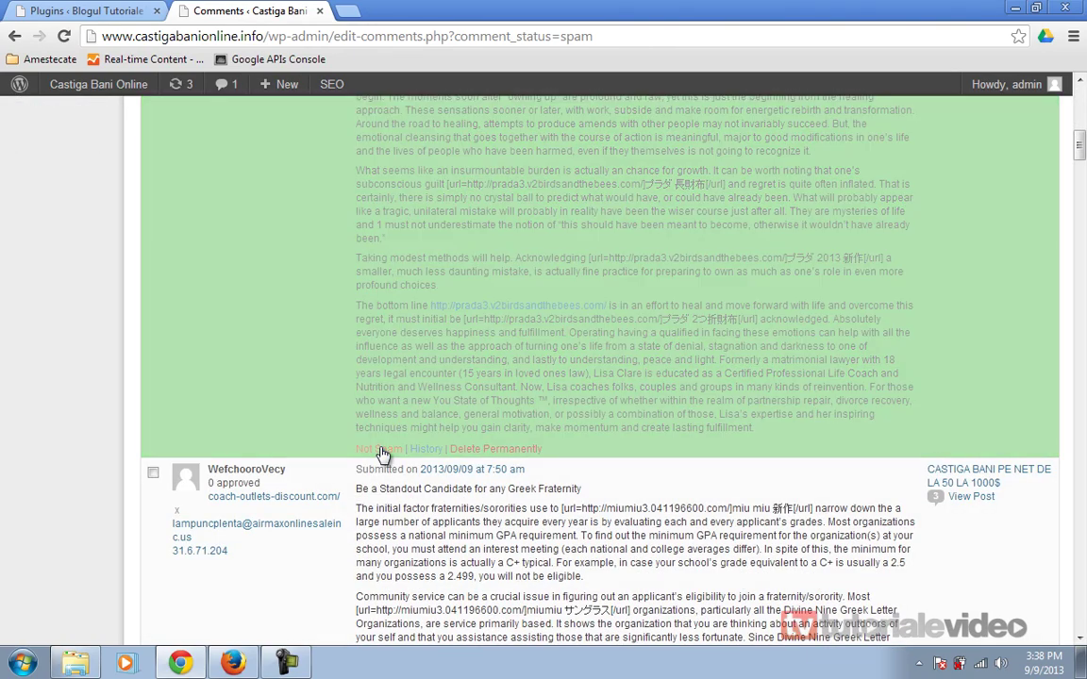
{"action": "scroll", "coordinate": [381, 446], "scroll_direction": "down", "scroll_amount": 3}
{"action": "left_click", "coordinate": [377, 553]}
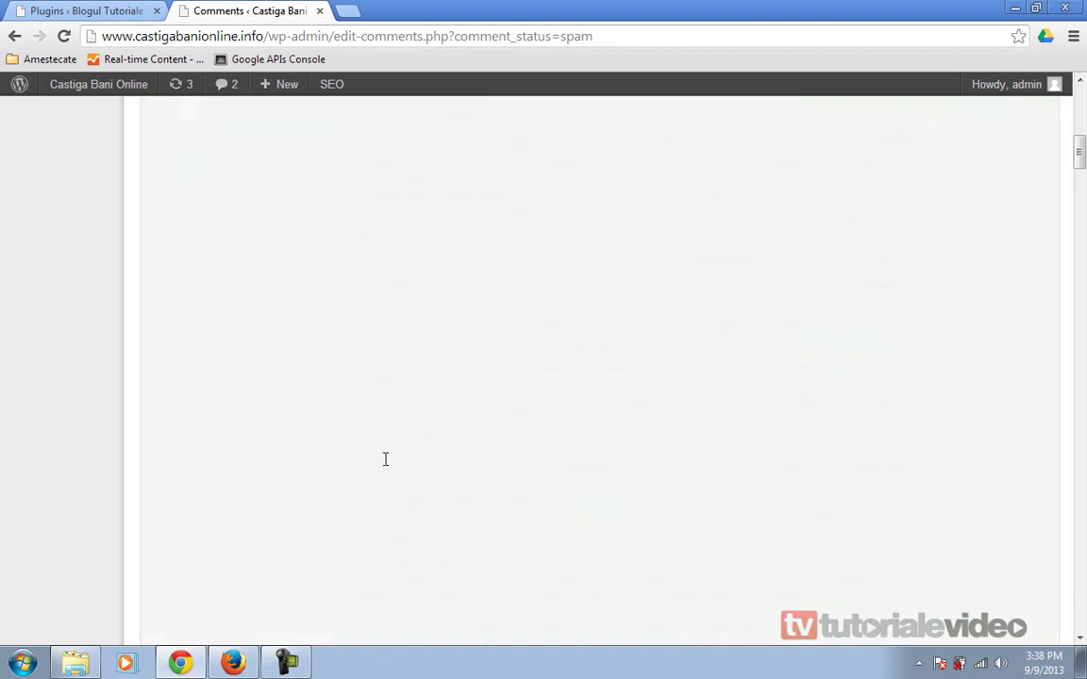
{"action": "scroll", "coordinate": [382, 415], "scroll_direction": "up", "scroll_amount": 2}
{"action": "left_click", "coordinate": [366, 518]}
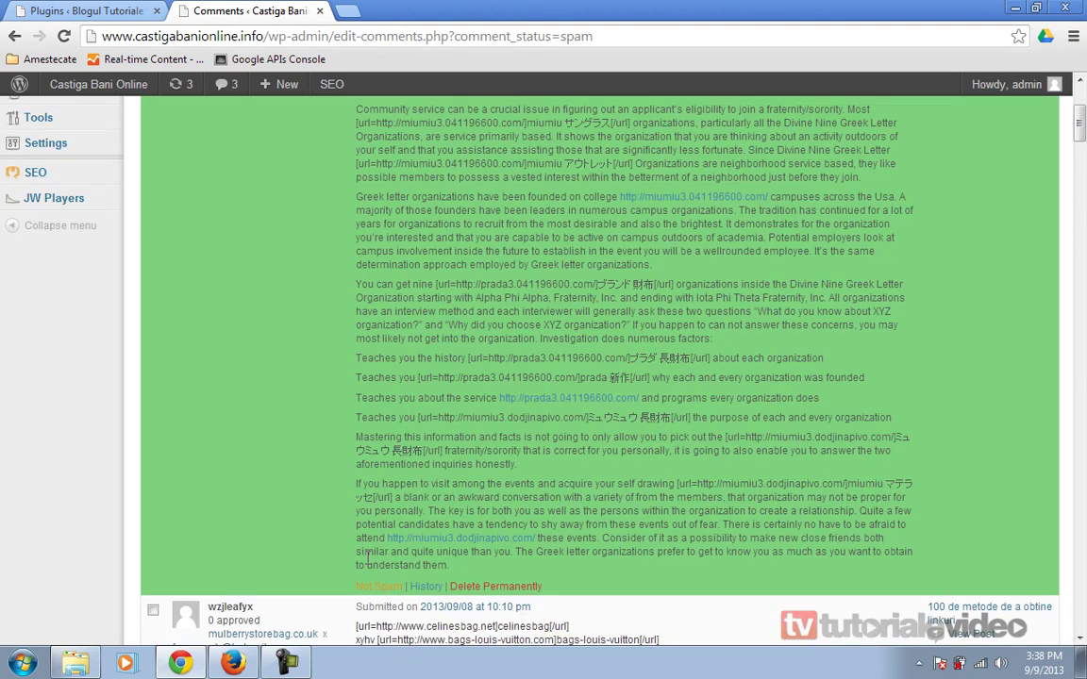
{"action": "left_click", "coordinate": [375, 420]}
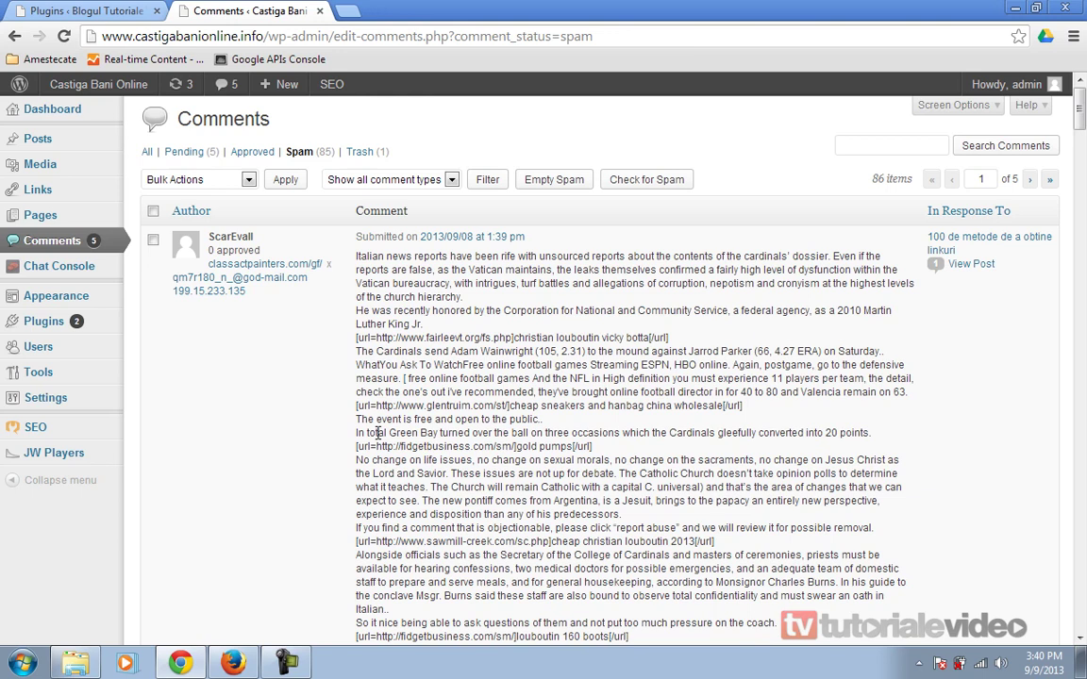
- Filter to Pending and trash all five pending comments, including nzjxcexil, GreekDedlem and wzjleafyx
{"action": "left_click", "coordinate": [185, 155]}
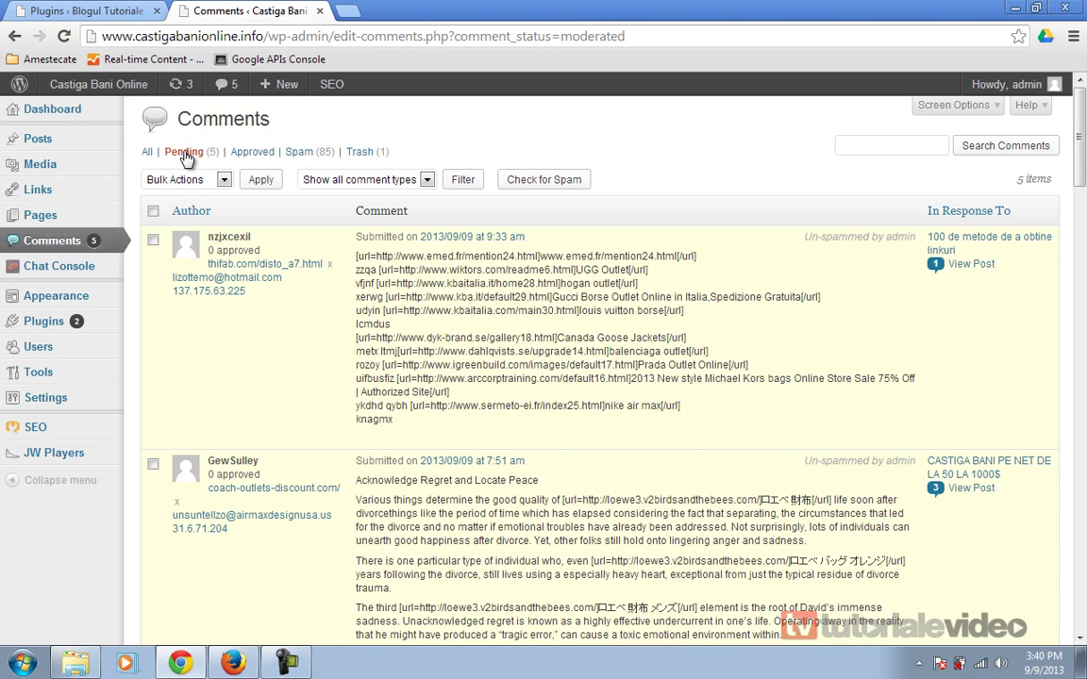
{"action": "mouse_move", "coordinate": [276, 353]}
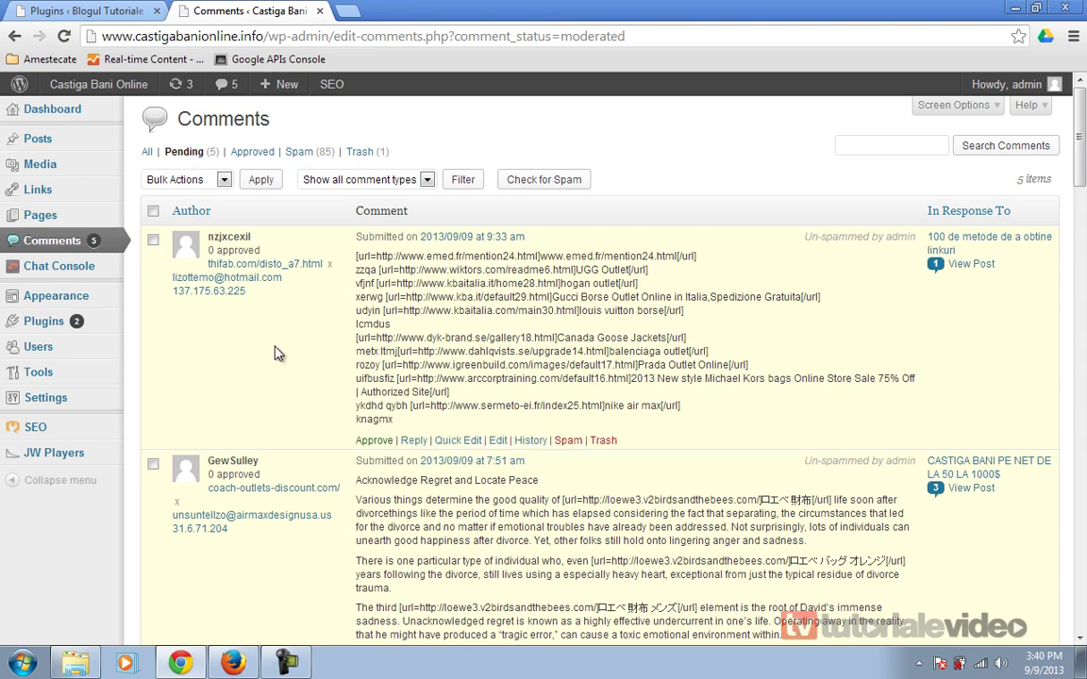
{"action": "scroll", "coordinate": [276, 353], "scroll_direction": "down", "scroll_amount": 10}
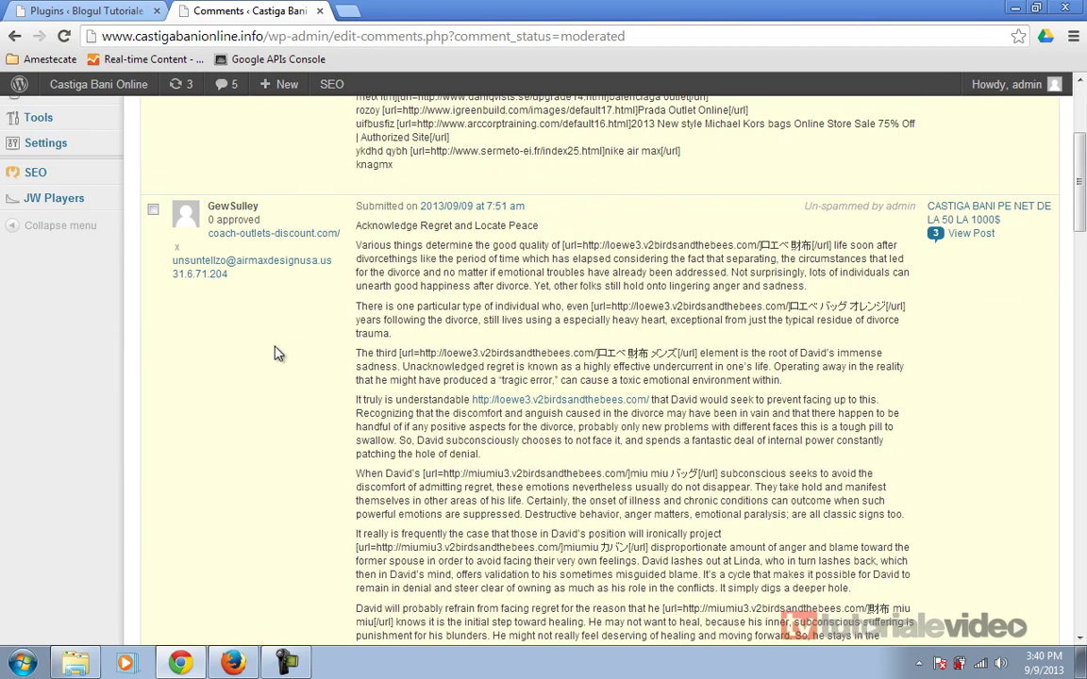
{"action": "scroll", "coordinate": [277, 353], "scroll_direction": "up", "scroll_amount": 10}
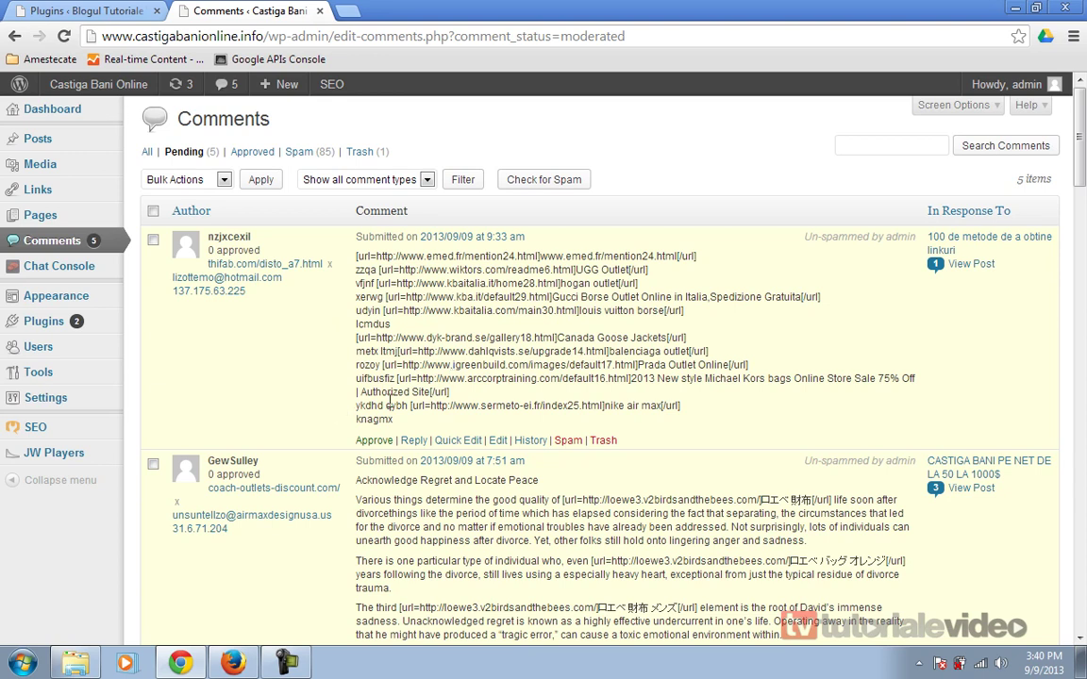
{"action": "left_click", "coordinate": [604, 439]}
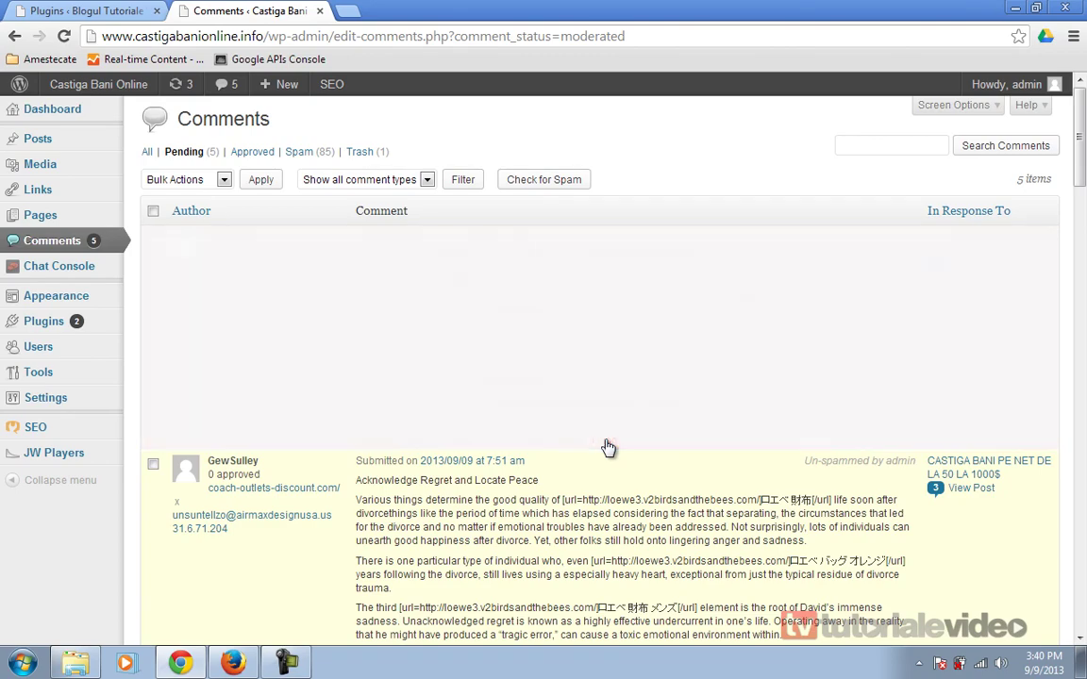
{"action": "scroll", "coordinate": [607, 440], "scroll_direction": "down", "scroll_amount": 12}
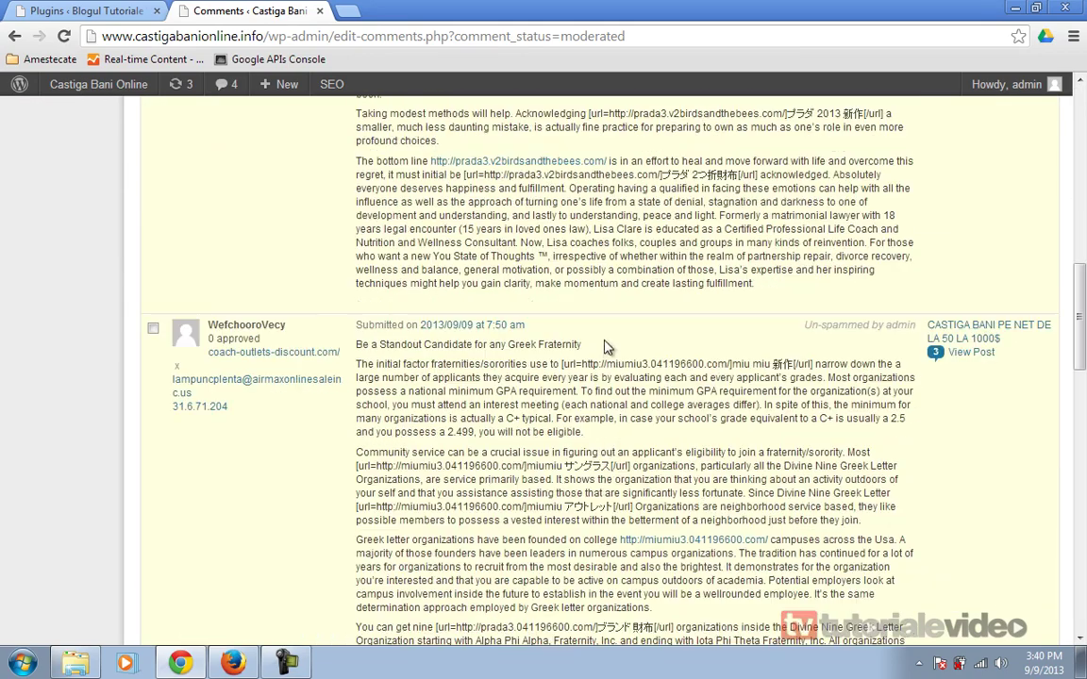
{"action": "left_click", "coordinate": [604, 305]}
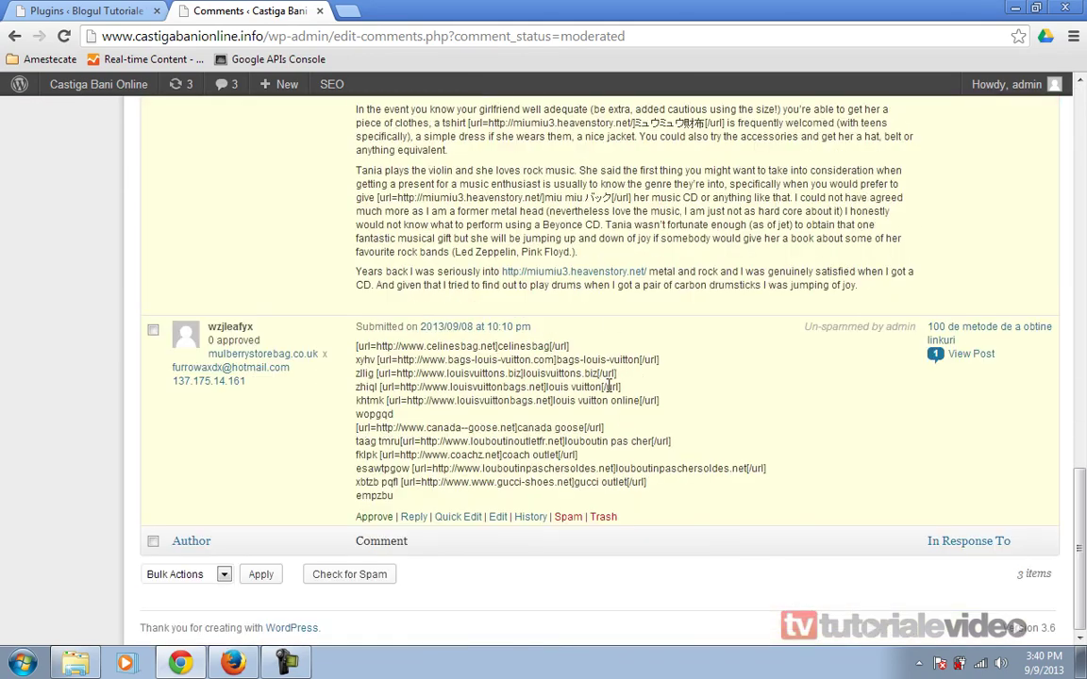
{"action": "left_click", "coordinate": [604, 307]}
{"action": "left_click", "coordinate": [601, 281]}
{"action": "left_click", "coordinate": [604, 518]}
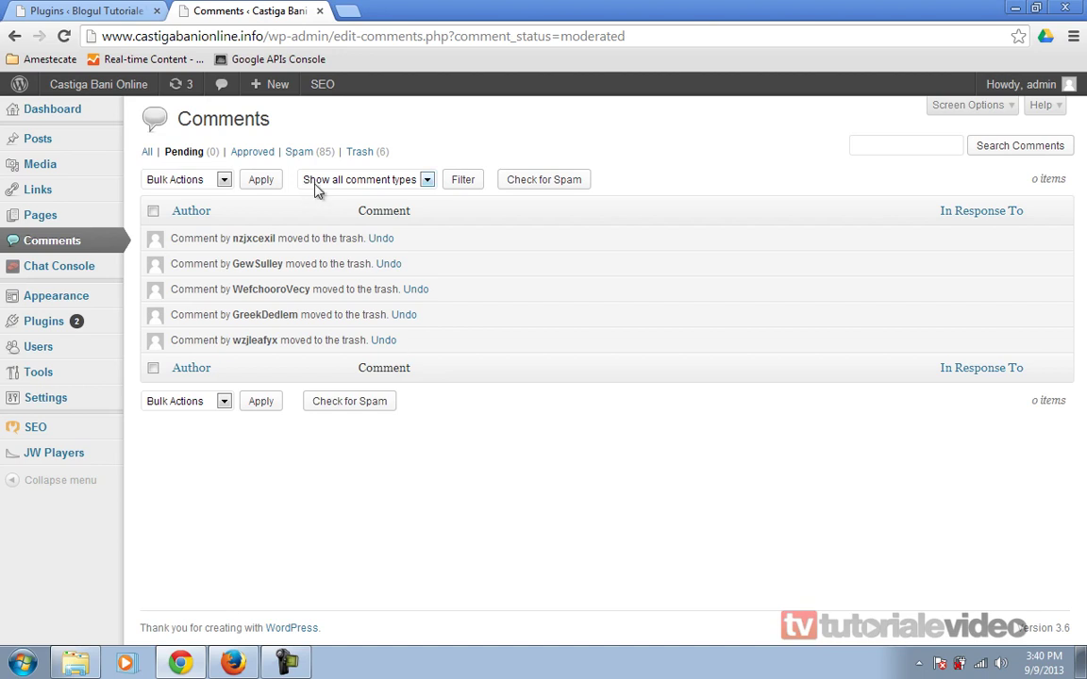
{"action": "left_click", "coordinate": [300, 152]}
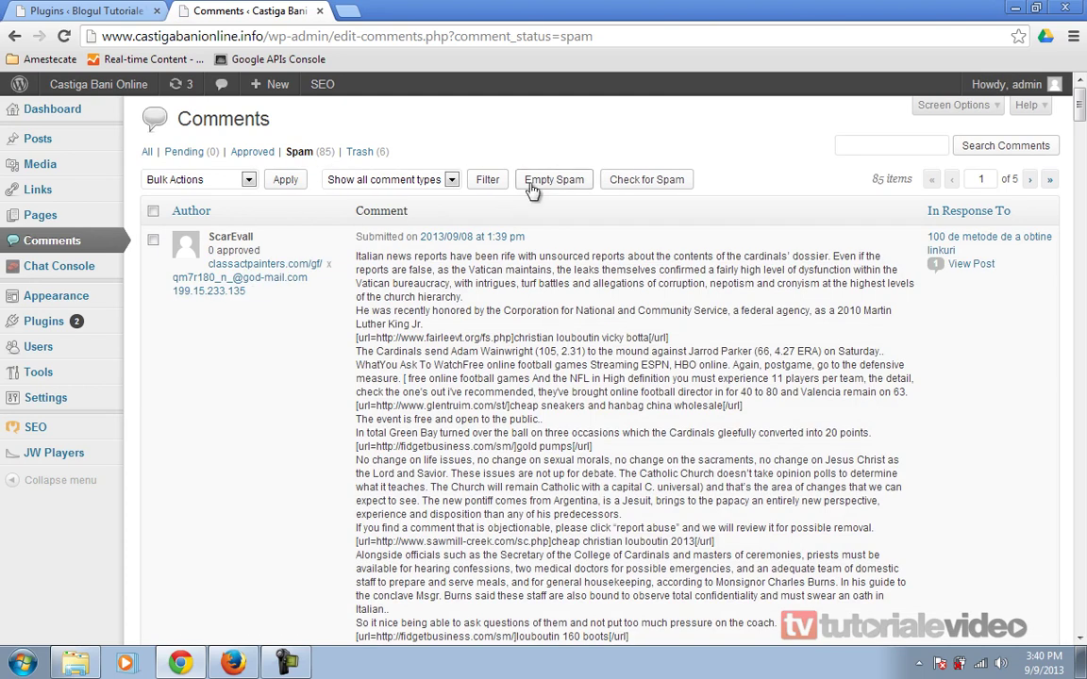
- Empty all 85 spam comments on Castiga Bani Online and close that site's tab
{"action": "left_click", "coordinate": [552, 187]}
{"action": "left_click", "coordinate": [318, 11]}
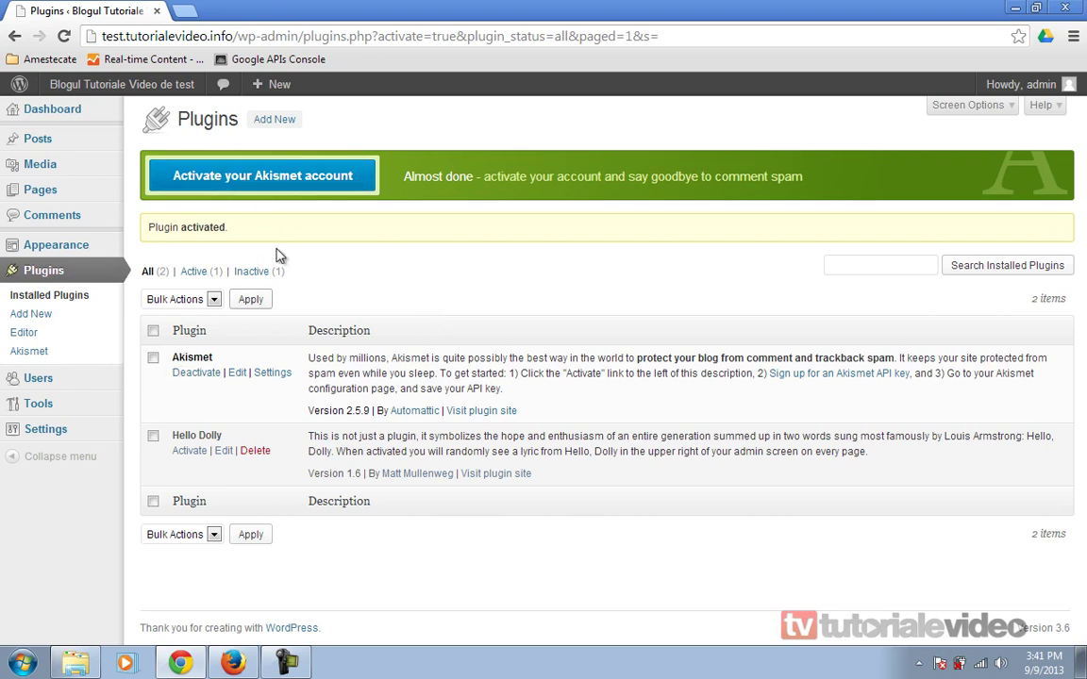
- Open the Akismet account activation page from the green Plugins banner
{"action": "left_click", "coordinate": [277, 191]}
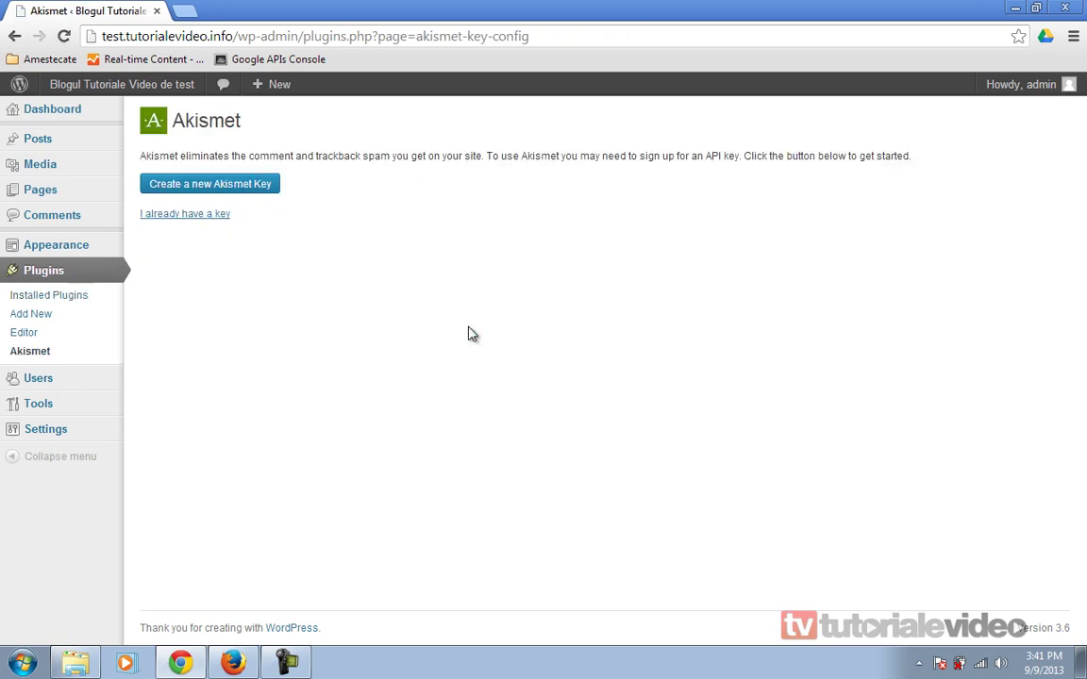
- Choose to create a new Akismet key, then request an API key on akismet.com
{"action": "left_click", "coordinate": [204, 193]}
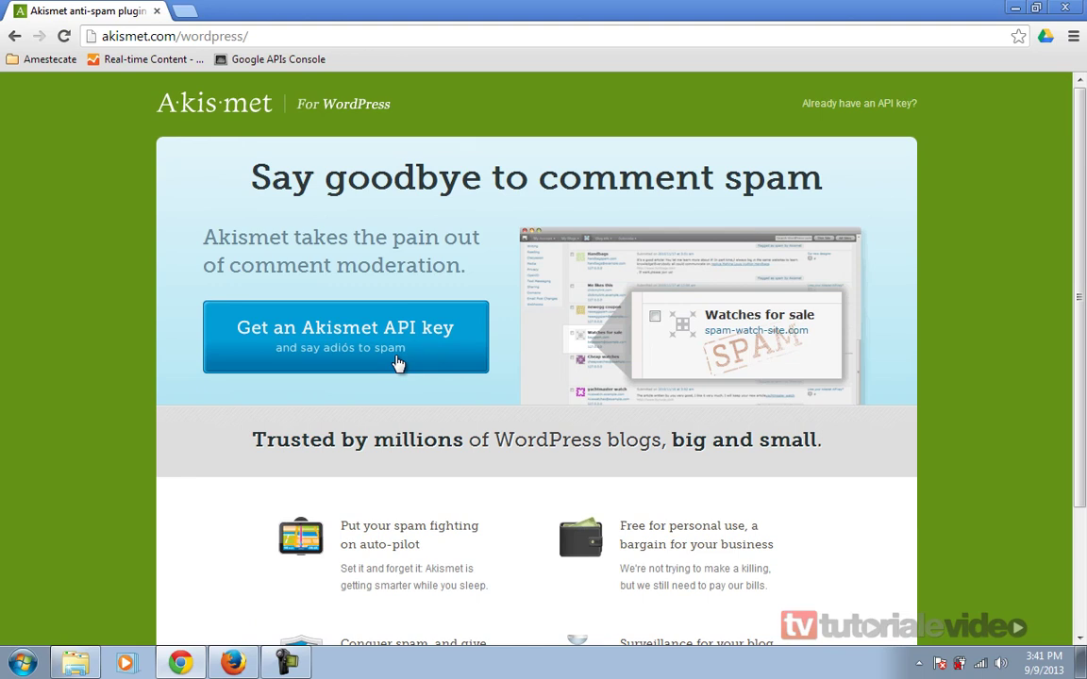
{"action": "scroll", "coordinate": [413, 358], "scroll_direction": "down", "scroll_amount": 2}
{"action": "scroll", "coordinate": [413, 359], "scroll_direction": "up", "scroll_amount": 2}
{"action": "left_click", "coordinate": [371, 349]}
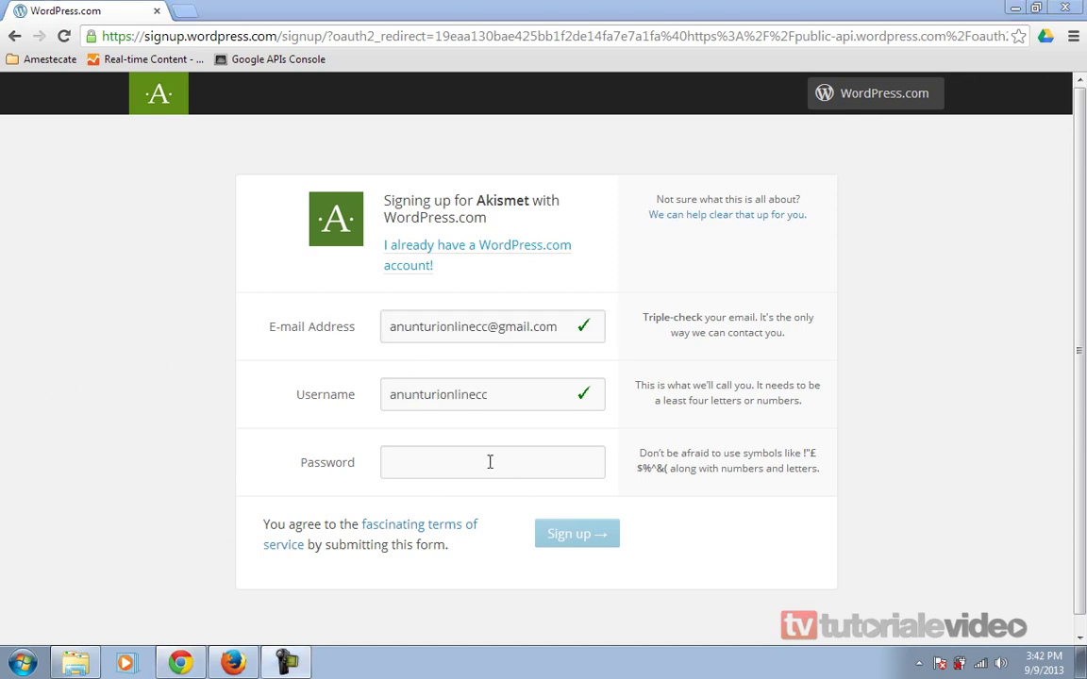
- Sign up for WordPress.com with a password and the available username blogulmeudetest22
{"action": "left_click", "coordinate": [486, 465]}
{"action": "type", "text": "••••••••••"}
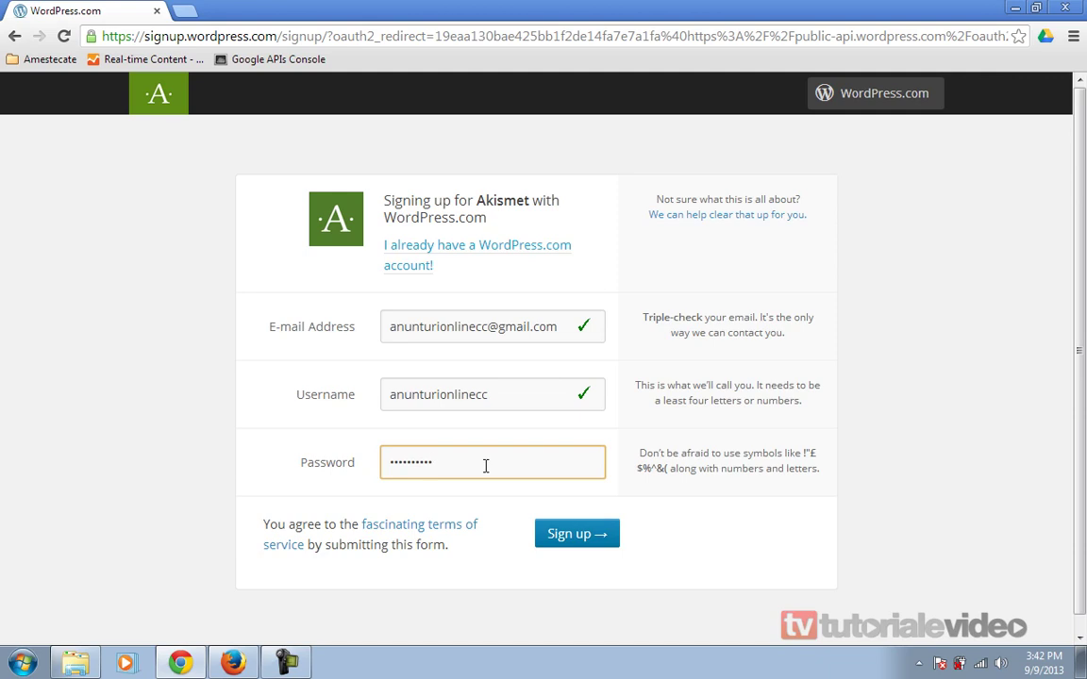
{"action": "double_click", "coordinate": [508, 397]}
{"action": "type", "text": "blog"}
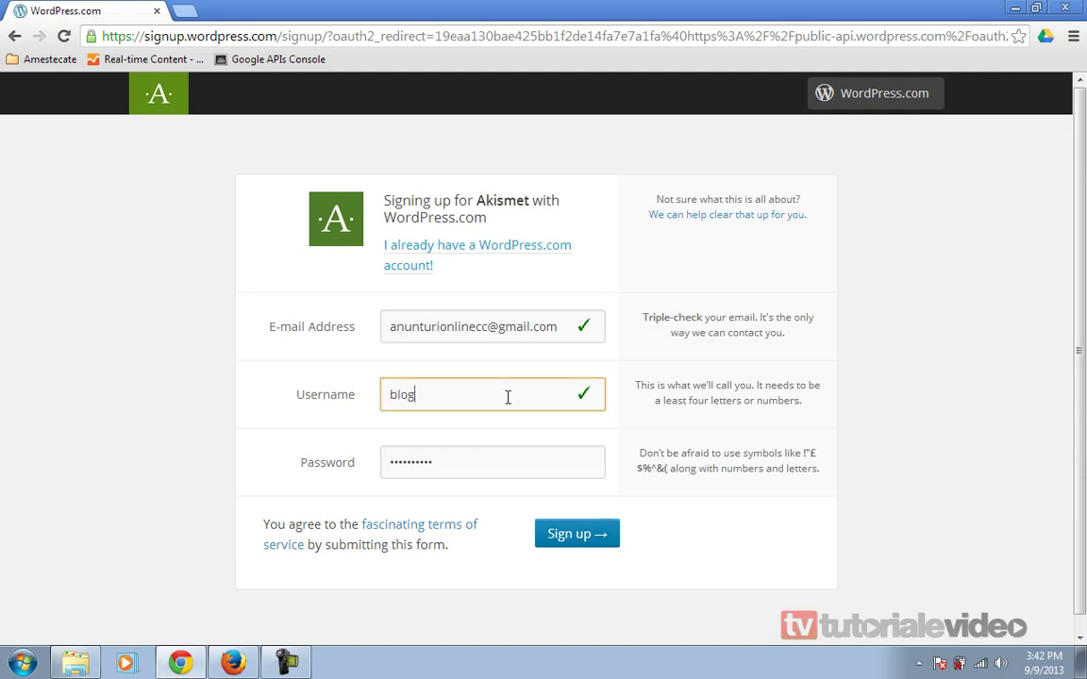
{"action": "type", "text": "ulmeudetest"}
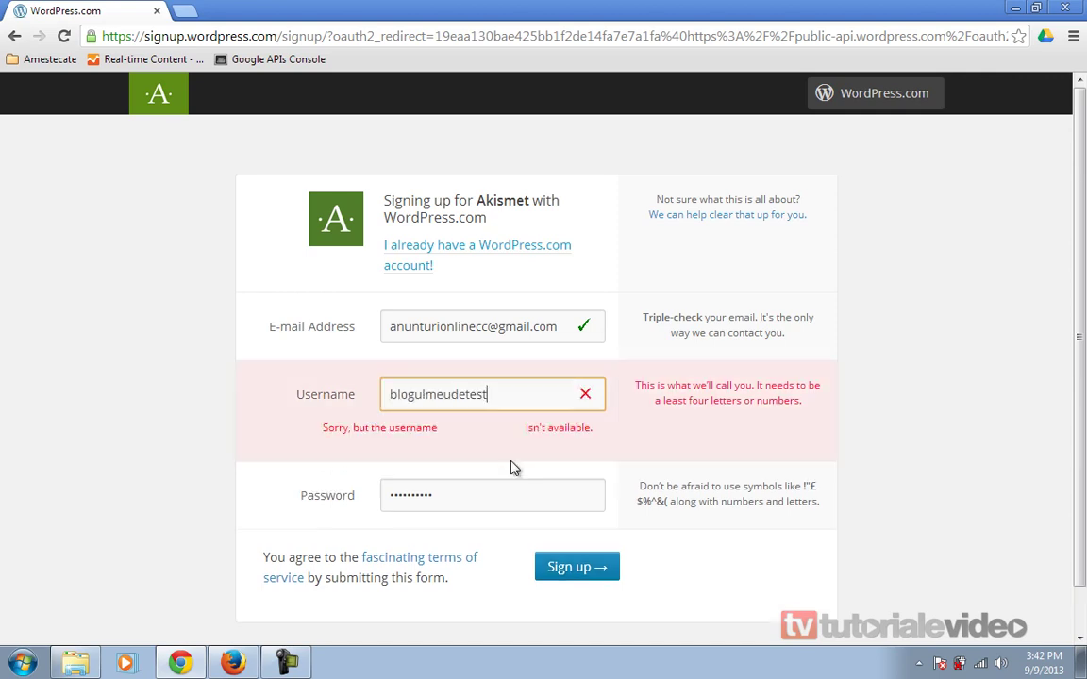
{"action": "type", "text": "22"}
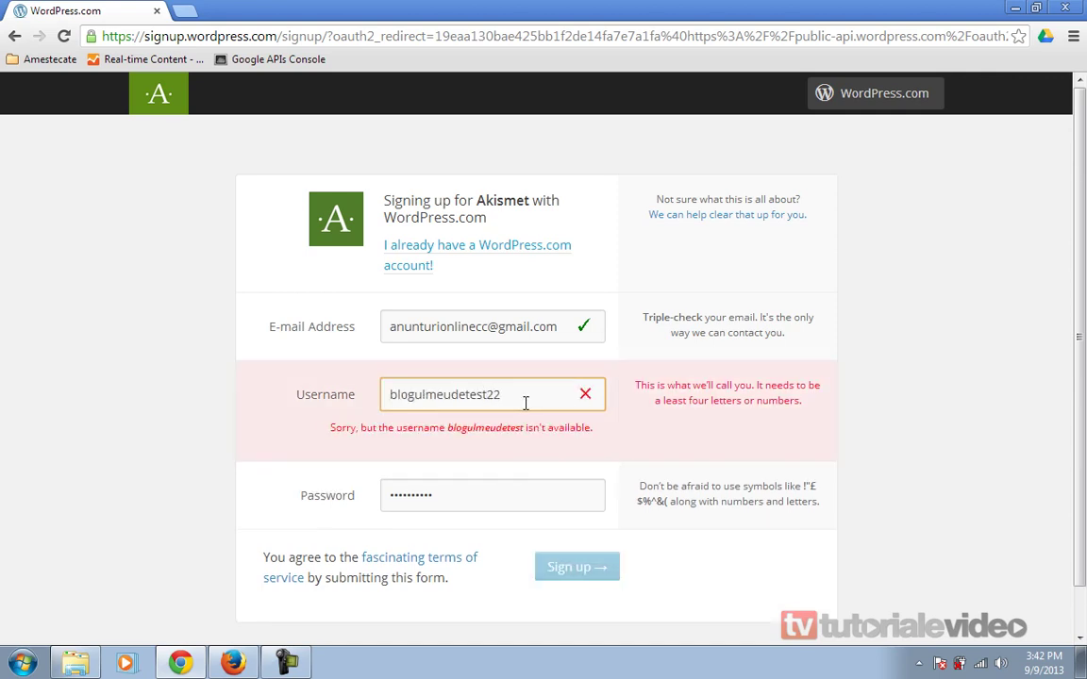
{"action": "left_click", "coordinate": [480, 497]}
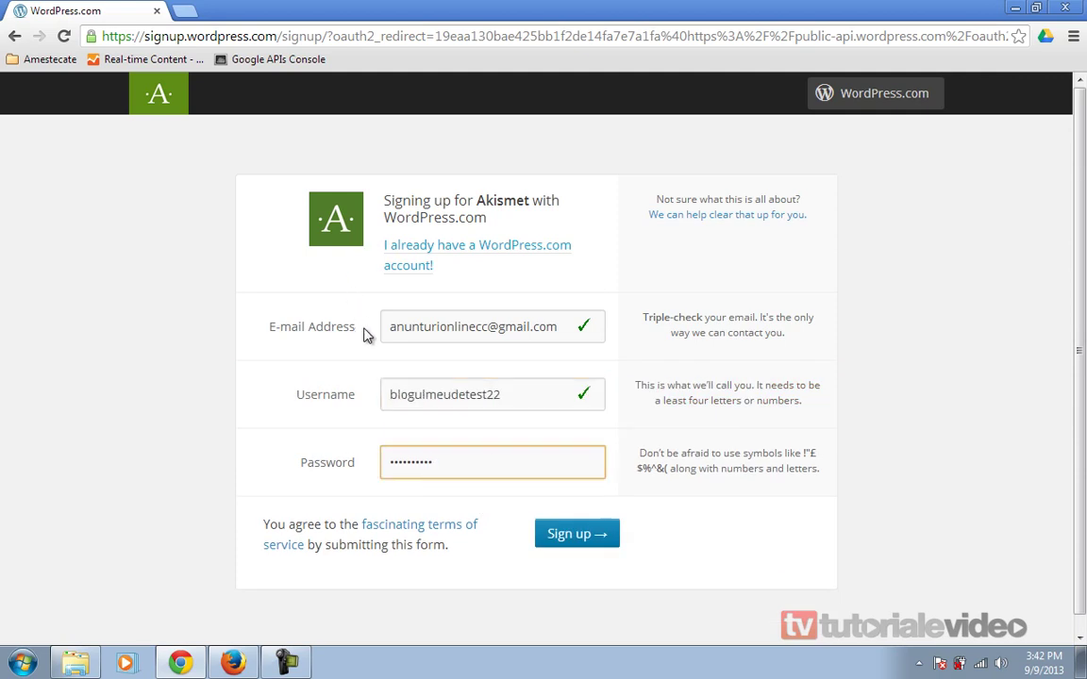
{"action": "left_click", "coordinate": [577, 534]}
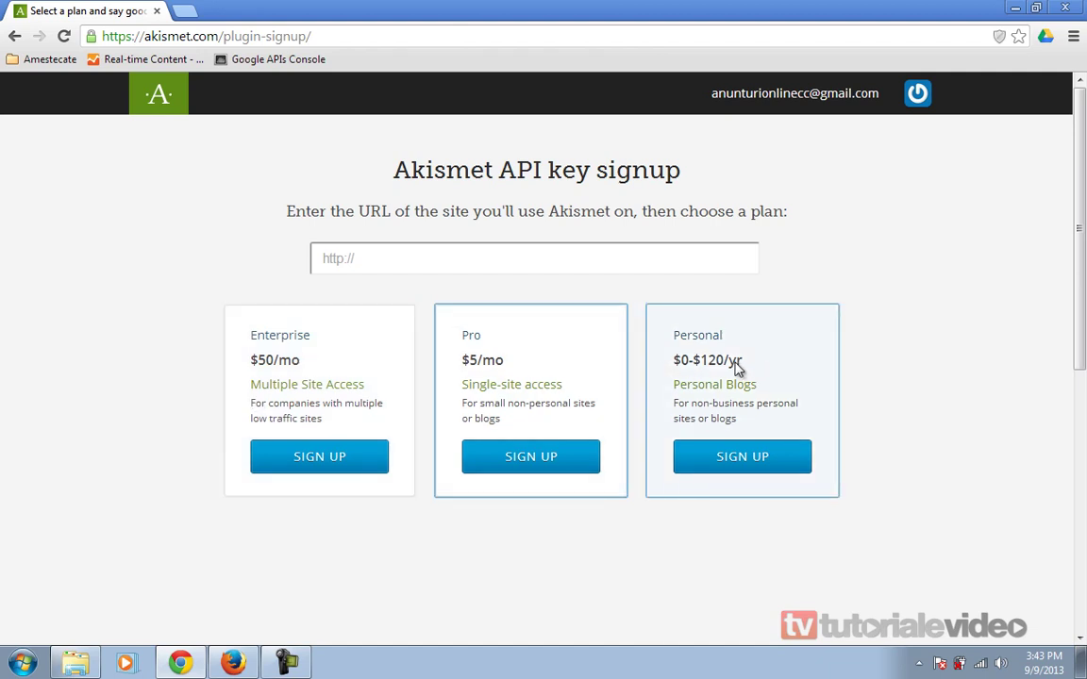
- Pick the Personal plan at a $0 yearly contribution, enter the contact's first and last name, and continue
{"action": "left_click", "coordinate": [744, 467]}
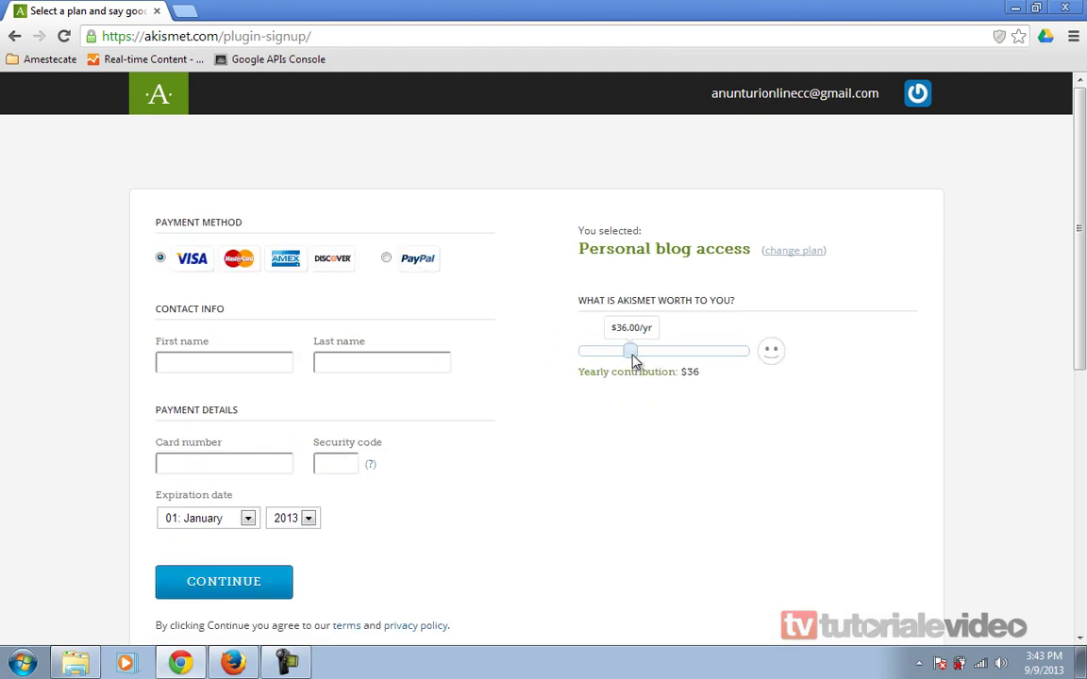
{"action": "left_click_drag", "start_coordinate": [631, 351], "coordinate": [580, 352]}
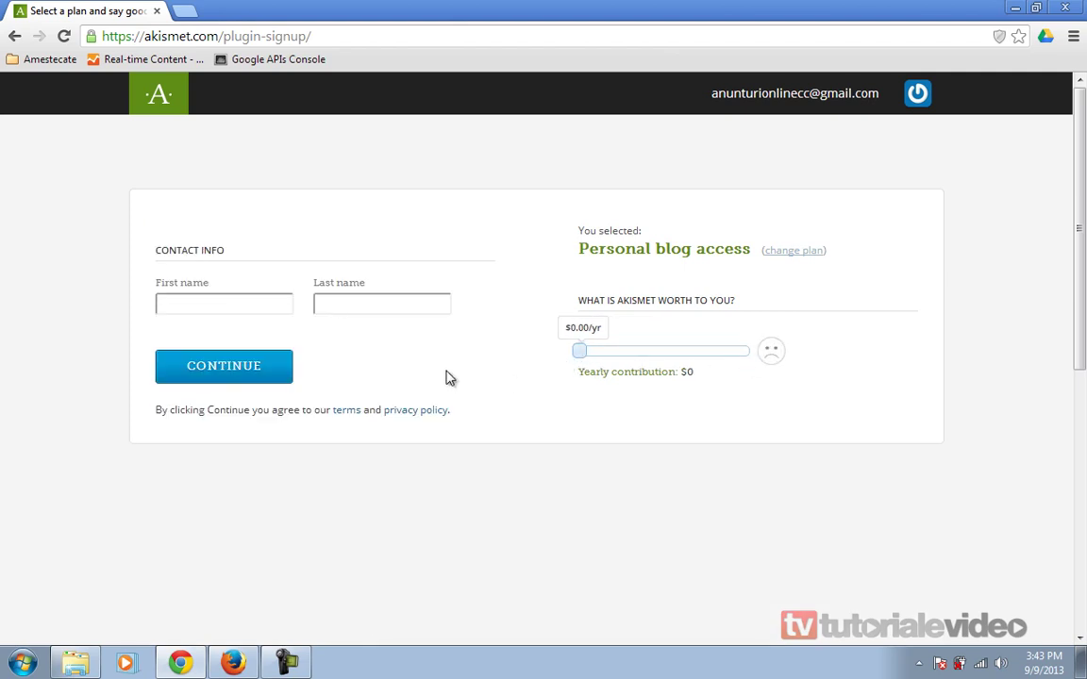
{"action": "left_click", "coordinate": [243, 306]}
{"action": "type", "text": "Bloful"}
{"action": "key", "text": "Tab"}
{"action": "key", "text": "shift+Tab"}
{"action": "type", "text": "Blogul"}
{"action": "key", "text": "Tab"}
{"action": "type", "text": "Test"}
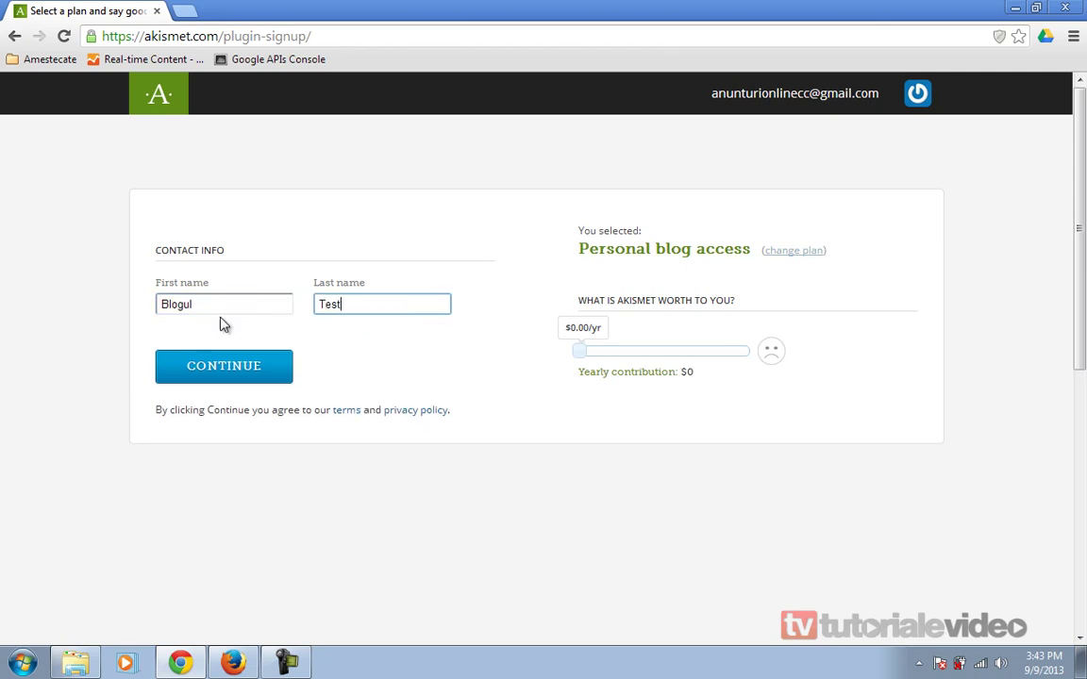
{"action": "left_click", "coordinate": [251, 368]}
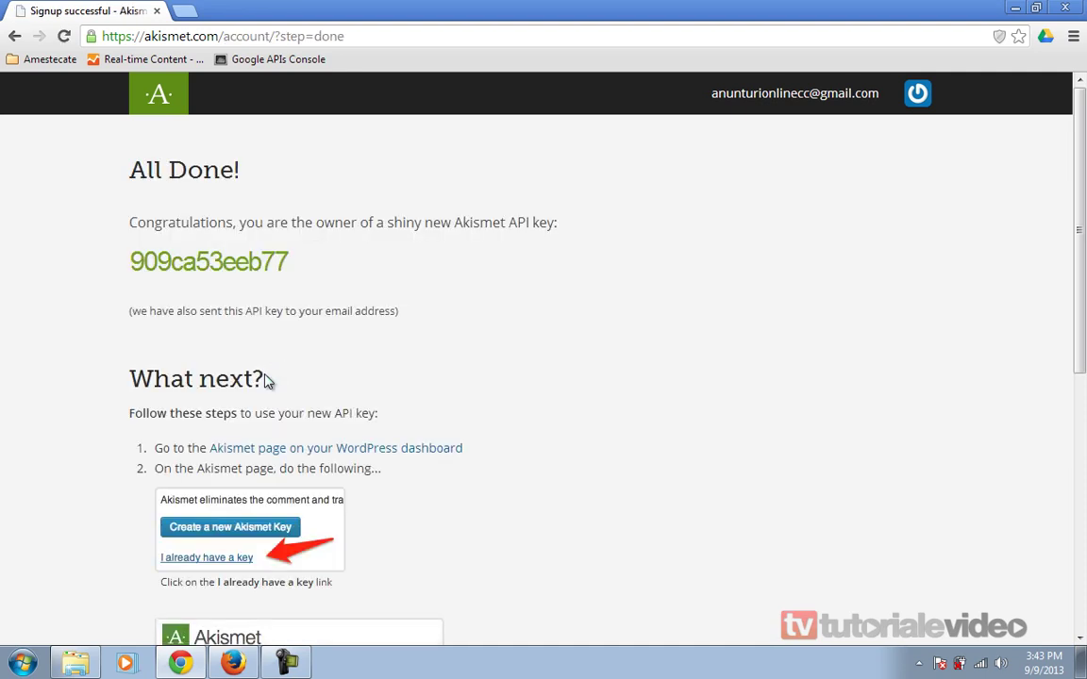
- Copy the newly issued API key from the All Done page, then open a fresh tab
{"action": "scroll", "coordinate": [604, 375], "scroll_direction": "down", "scroll_amount": 3}
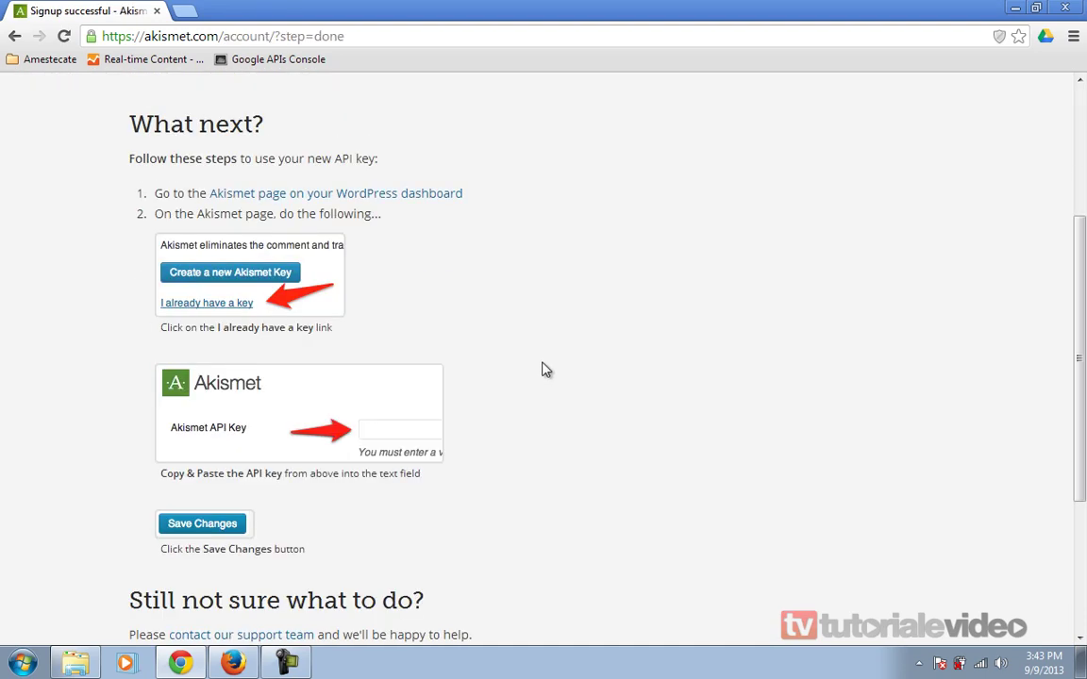
{"action": "scroll", "coordinate": [544, 369], "scroll_direction": "down", "scroll_amount": 3}
{"action": "scroll", "coordinate": [544, 369], "scroll_direction": "up", "scroll_amount": 5}
{"action": "double_click", "coordinate": [226, 176]}
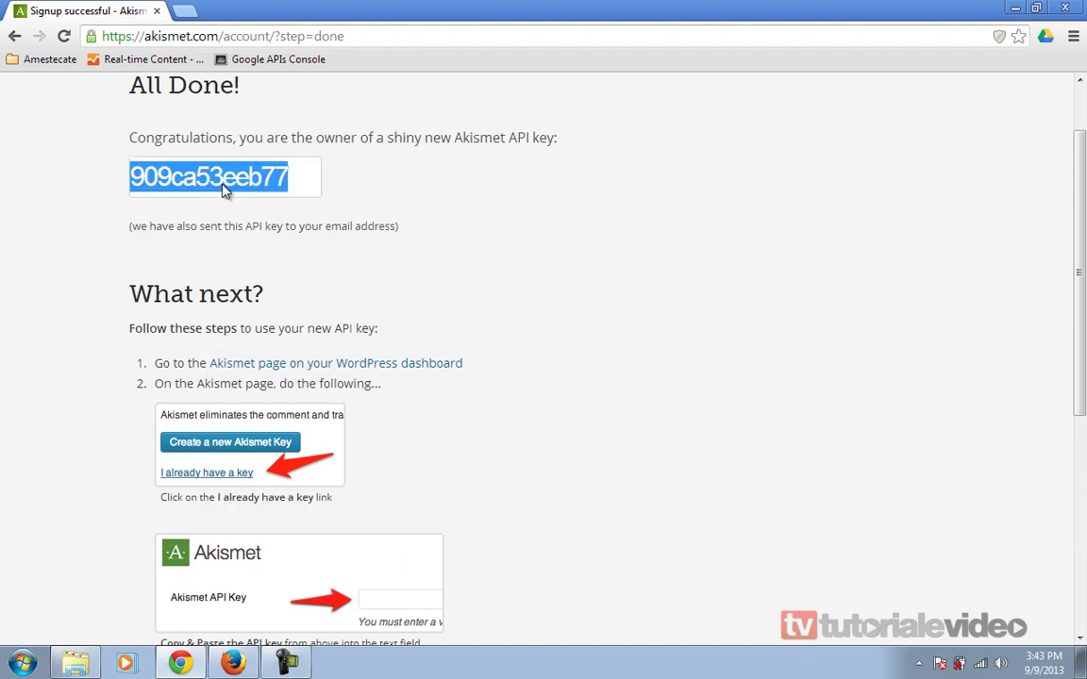
{"action": "right_click", "coordinate": [234, 186]}
{"action": "left_click", "coordinate": [300, 265]}
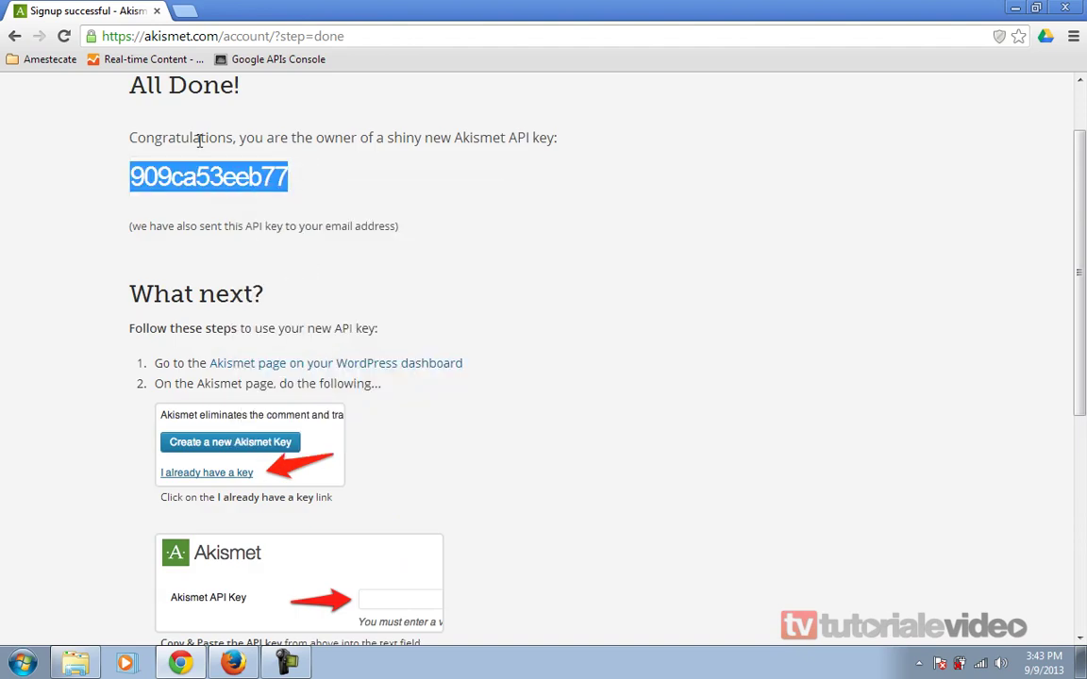
{"action": "left_click", "coordinate": [184, 11]}
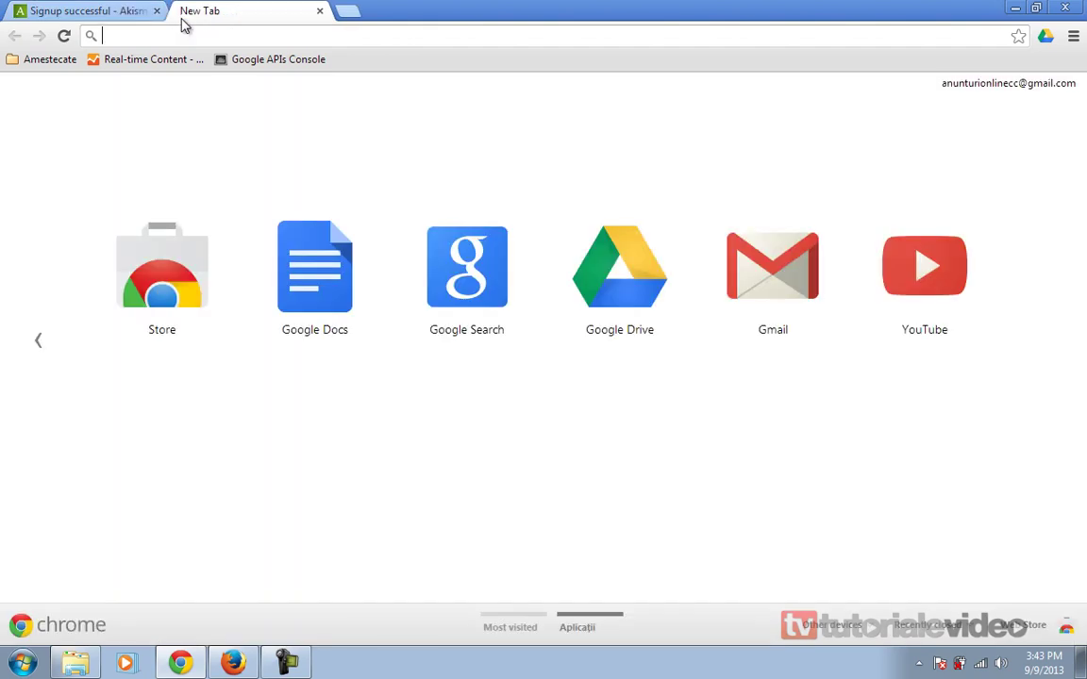
- Load the test blog, go to its admin dashboard and open the Plugins list
{"action": "type", "text": "test.tutorialevideo.info"}
{"action": "key", "text": "Down"}
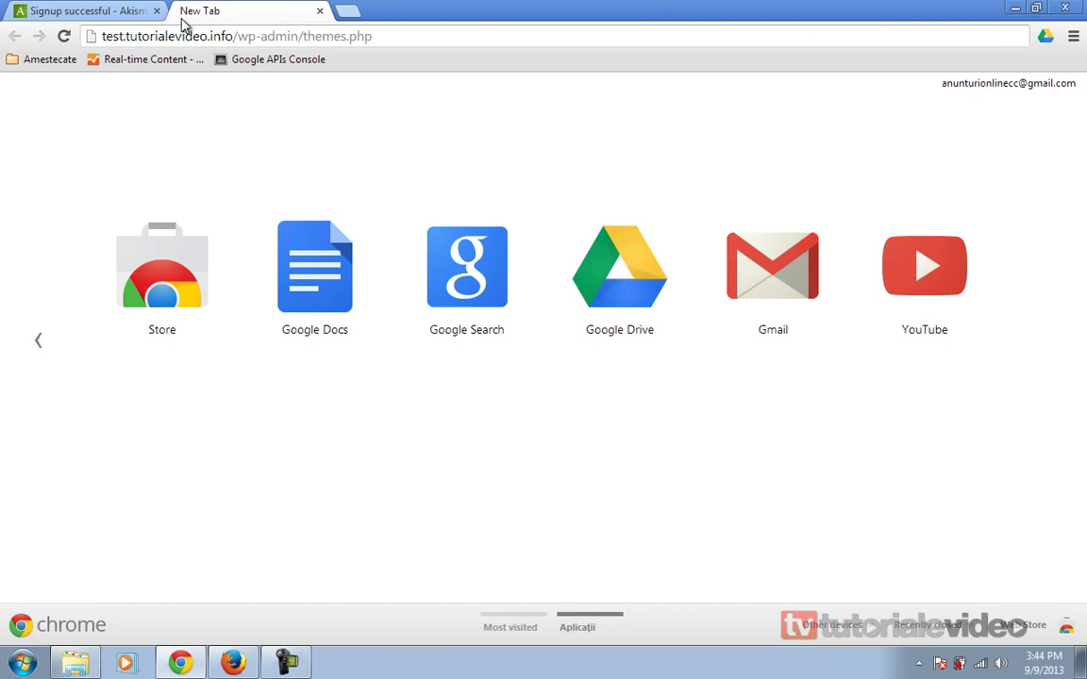
{"action": "key", "text": "BackSpace"}
{"action": "key", "text": "BackSpace"}
{"action": "key", "text": "BackSpace"}
{"action": "key", "text": "BackSpace"}
{"action": "key", "text": "BackSpace"}
{"action": "key", "text": "BackSpace"}
{"action": "key", "text": "BackSpace"}
{"action": "key", "text": "BackSpace"}
{"action": "key", "text": "BackSpace"}
{"action": "key", "text": "BackSpace"}
{"action": "key", "text": "BackSpace"}
{"action": "key", "text": "BackSpace"}
{"action": "key", "text": "BackSpace"}
{"action": "key", "text": "BackSpace"}
{"action": "key", "text": "BackSpace"}
{"action": "key", "text": "BackSpace"}
{"action": "key", "text": "BackSpace"}
{"action": "key", "text": "BackSpace"}
{"action": "key", "text": "BackSpace"}
{"action": "key", "text": "BackSpace"}
{"action": "key", "text": "Return"}
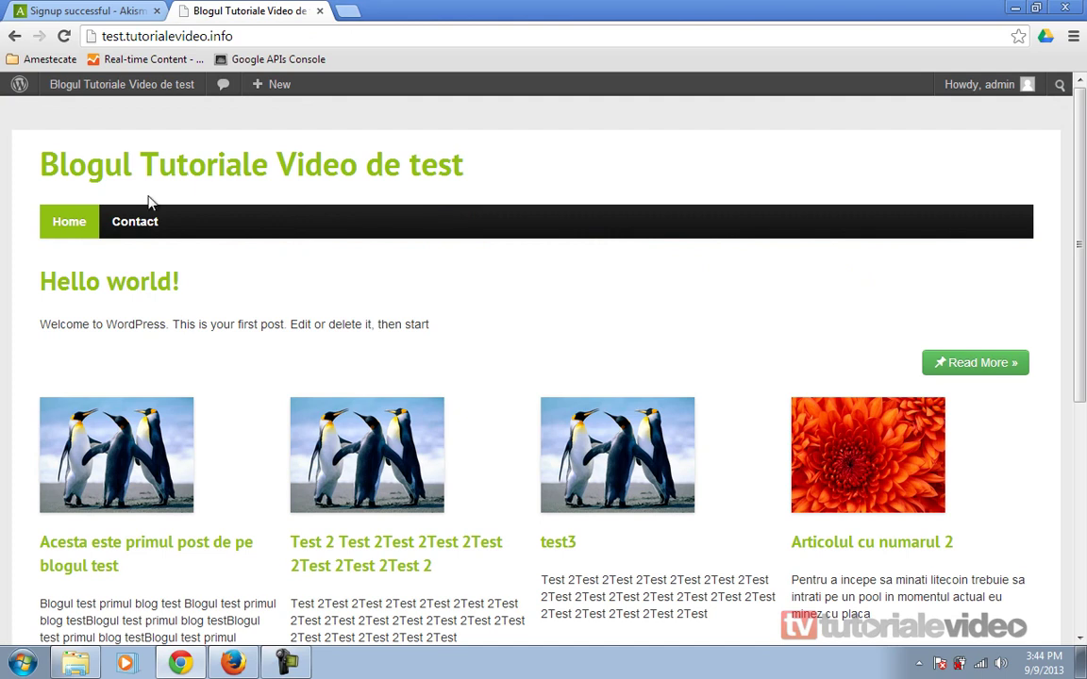
{"action": "mouse_move", "coordinate": [78, 85]}
{"action": "left_click", "coordinate": [77, 113]}
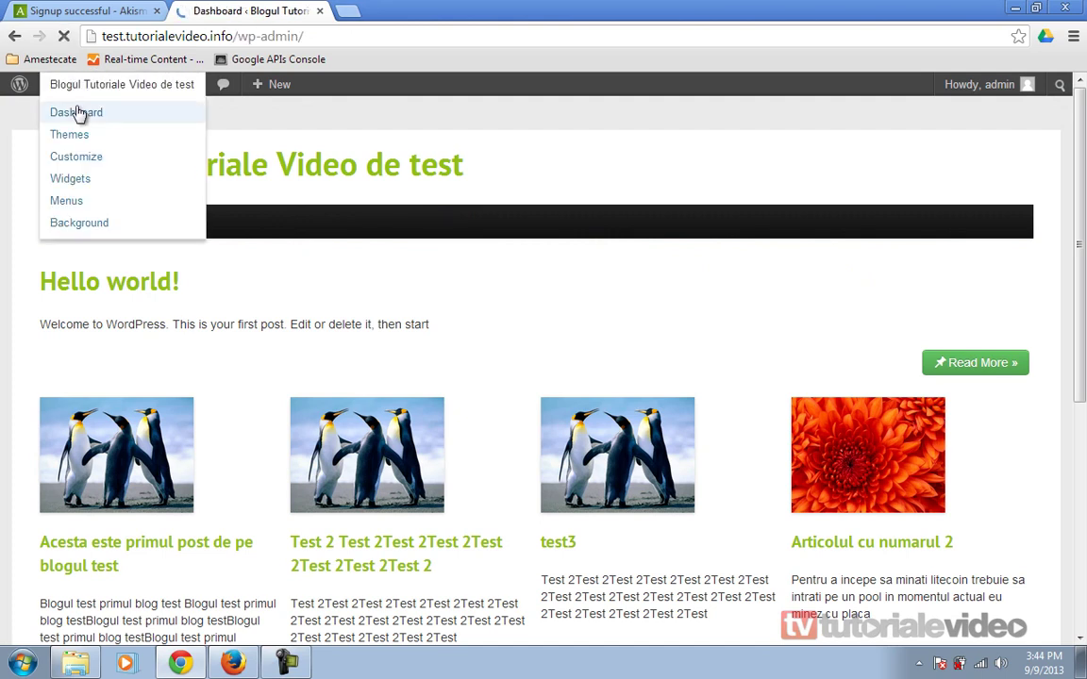
{"action": "left_click", "coordinate": [55, 340]}
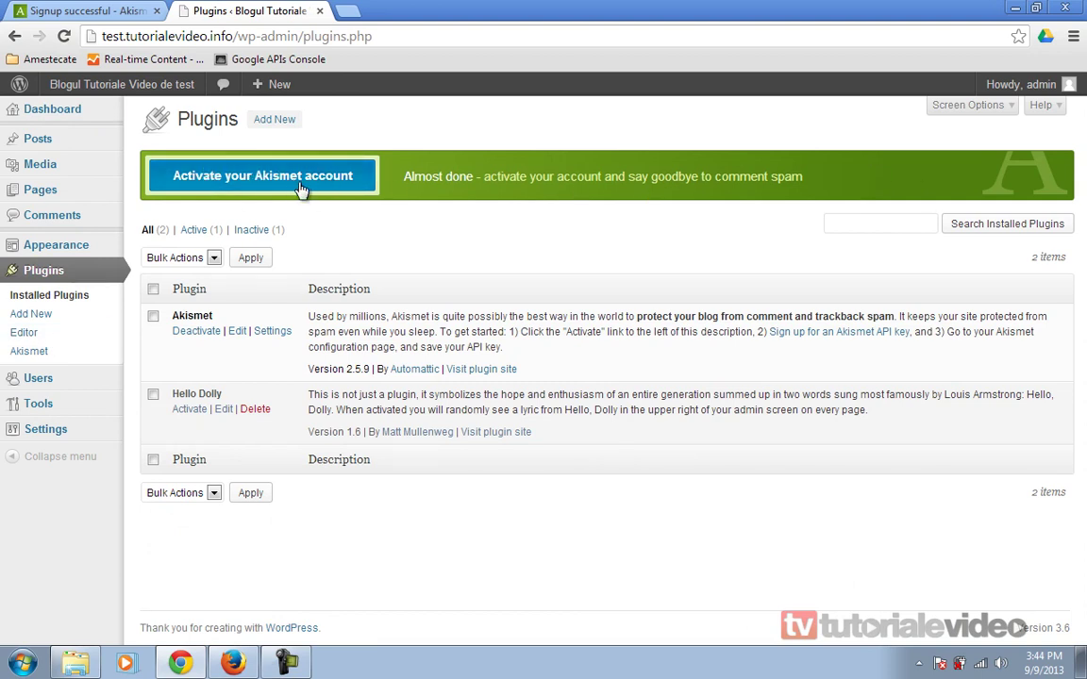
- Activate the Akismet account by pasting the existing API key and saving it
{"action": "left_click", "coordinate": [302, 189]}
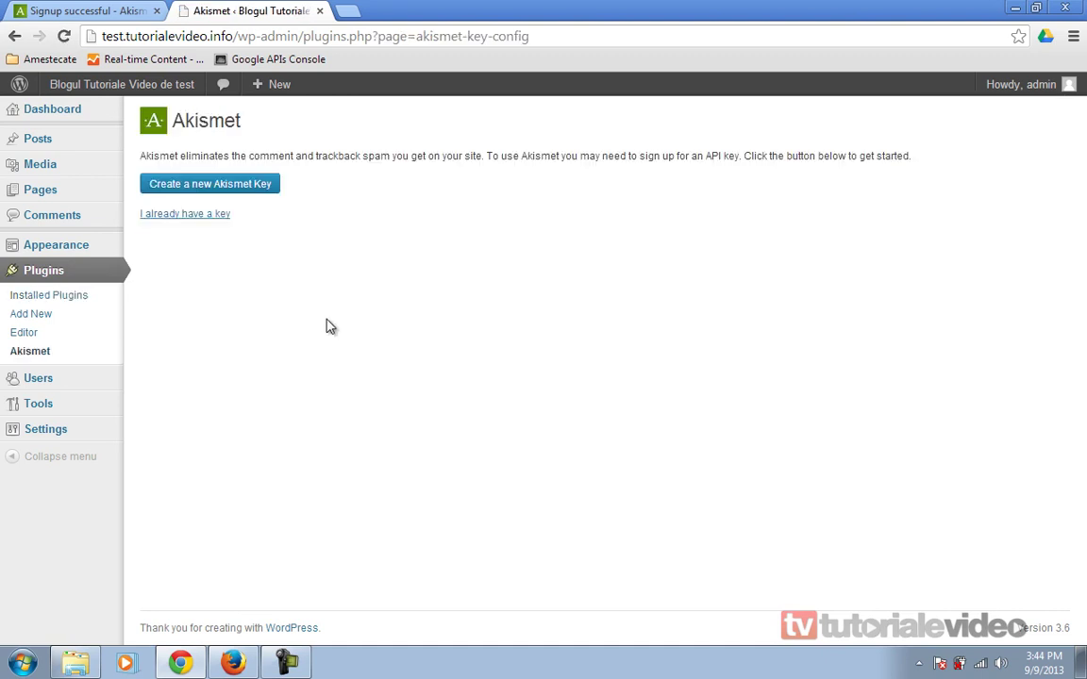
{"action": "left_click", "coordinate": [179, 222]}
{"action": "left_click", "coordinate": [409, 166]}
{"action": "key", "text": "ctrl+v"}
{"action": "left_click", "coordinate": [188, 236]}
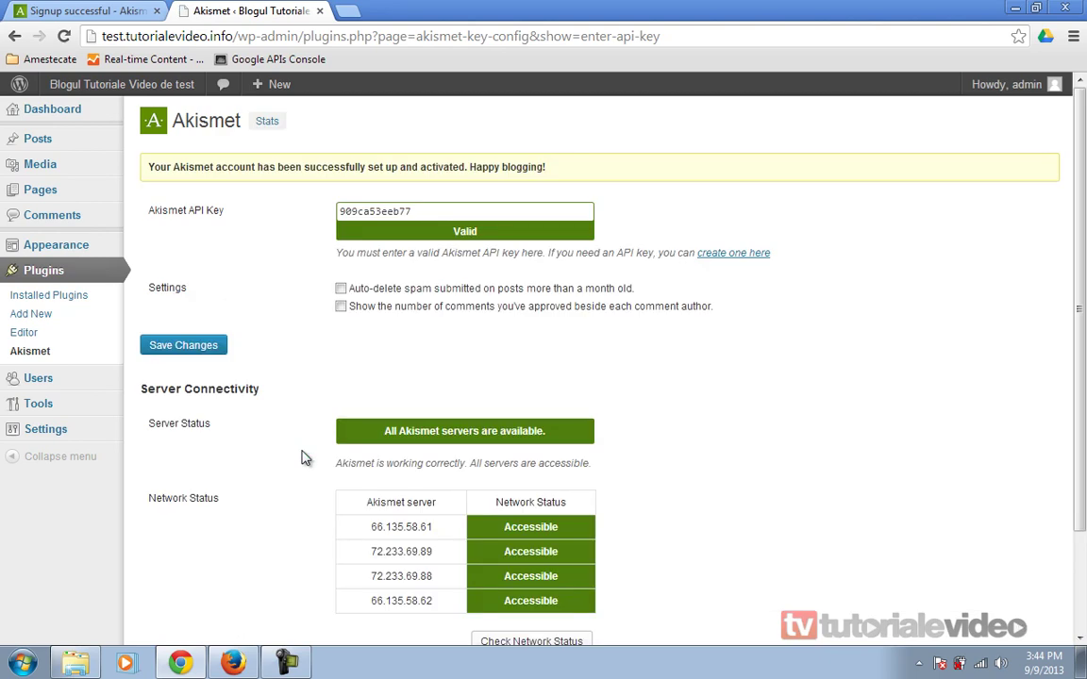
- Recheck the Akismet servers' network status on the configuration page
{"action": "scroll", "coordinate": [301, 458], "scroll_direction": "down", "scroll_amount": 2}
{"action": "scroll", "coordinate": [302, 458], "scroll_direction": "down", "scroll_amount": 1}
{"action": "scroll", "coordinate": [303, 456], "scroll_direction": "up", "scroll_amount": 3}
{"action": "scroll", "coordinate": [208, 438], "scroll_direction": "down", "scroll_amount": 3}
{"action": "left_click", "coordinate": [507, 514]}
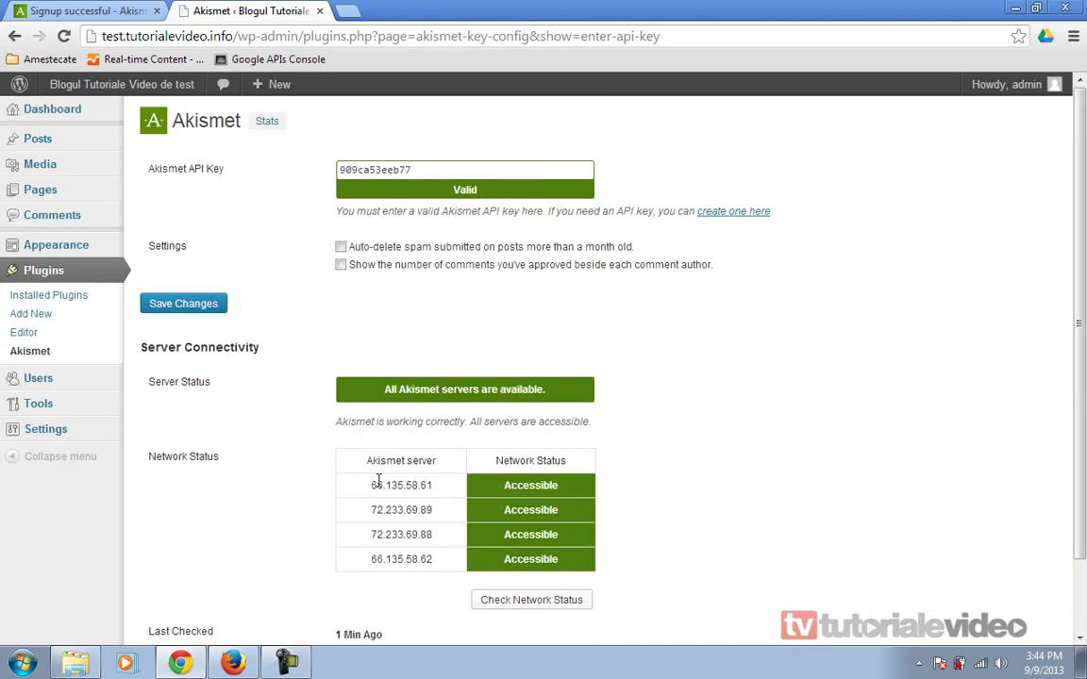
{"action": "left_click_drag", "start_coordinate": [340, 485], "coordinate": [478, 577]}
{"action": "left_click", "coordinate": [429, 553]}
- Save the Akismet settings, then return to the Installed Plugins list
{"action": "left_click", "coordinate": [199, 310]}
{"action": "scroll", "coordinate": [235, 529], "scroll_direction": "down", "scroll_amount": 2}
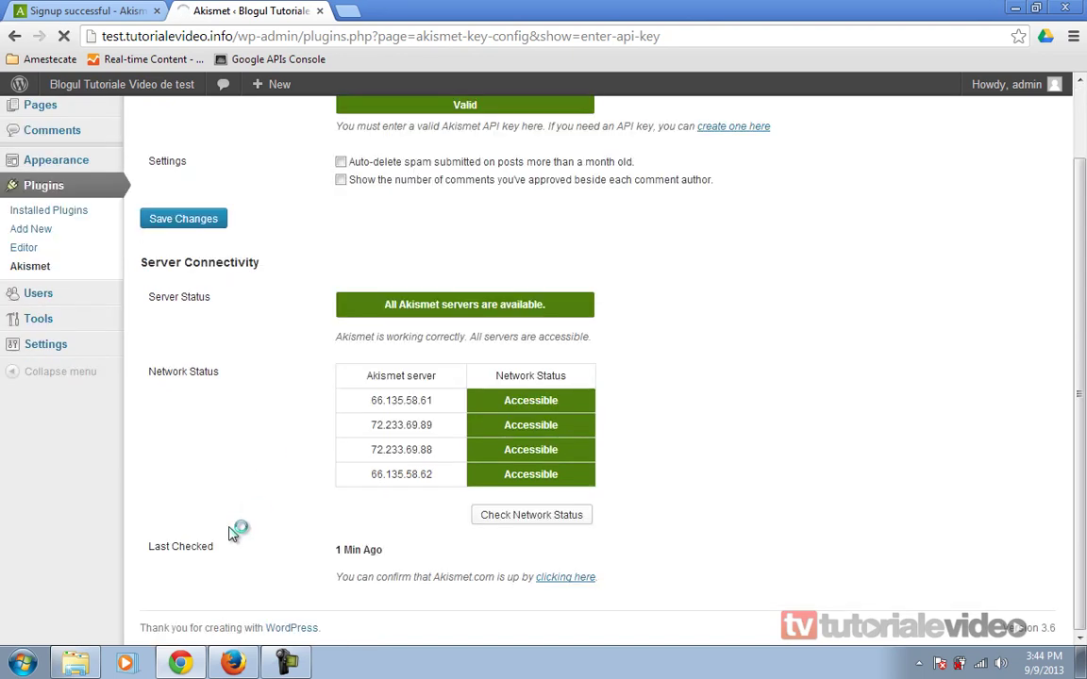
{"action": "scroll", "coordinate": [232, 534], "scroll_direction": "down", "scroll_amount": 3}
{"action": "scroll", "coordinate": [231, 534], "scroll_direction": "up", "scroll_amount": 2}
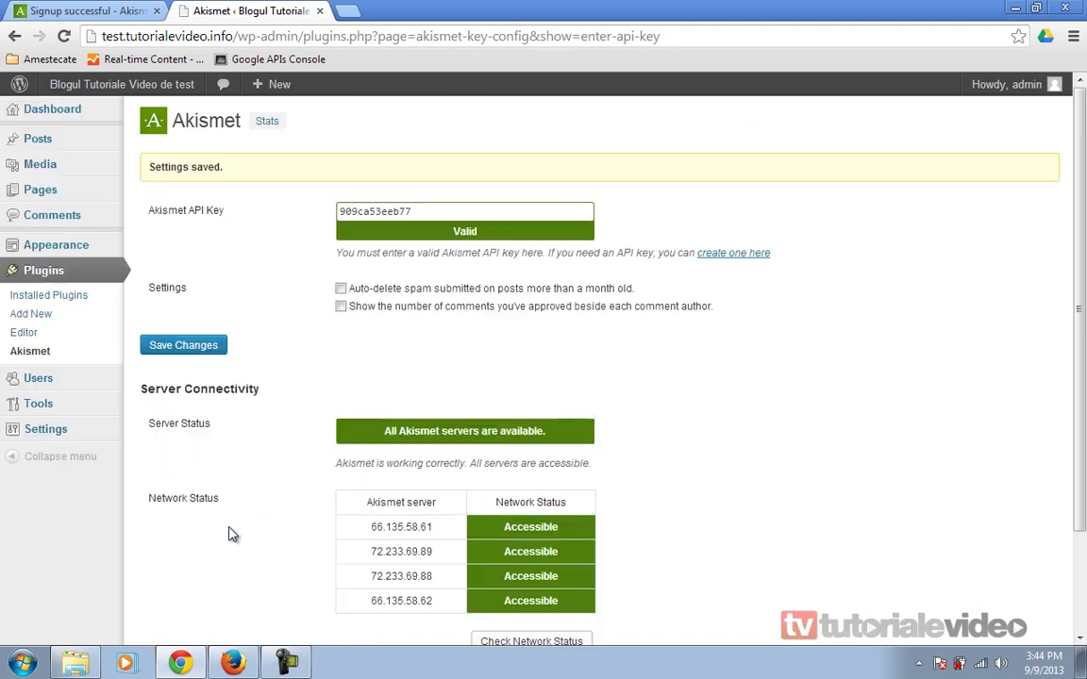
{"action": "left_click", "coordinate": [54, 298]}
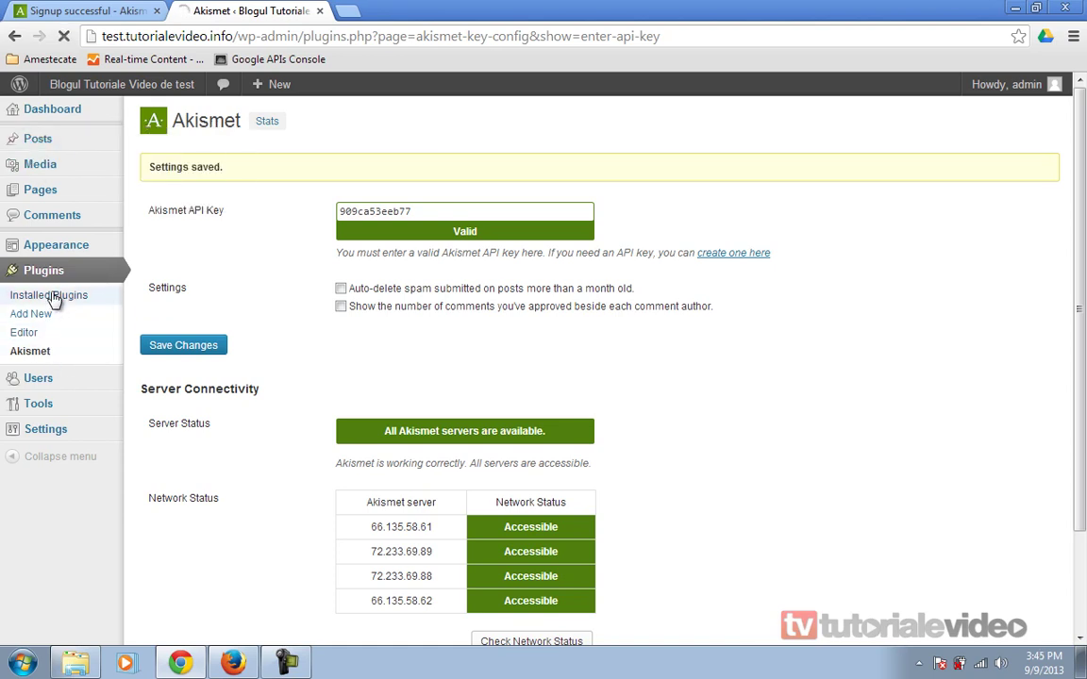